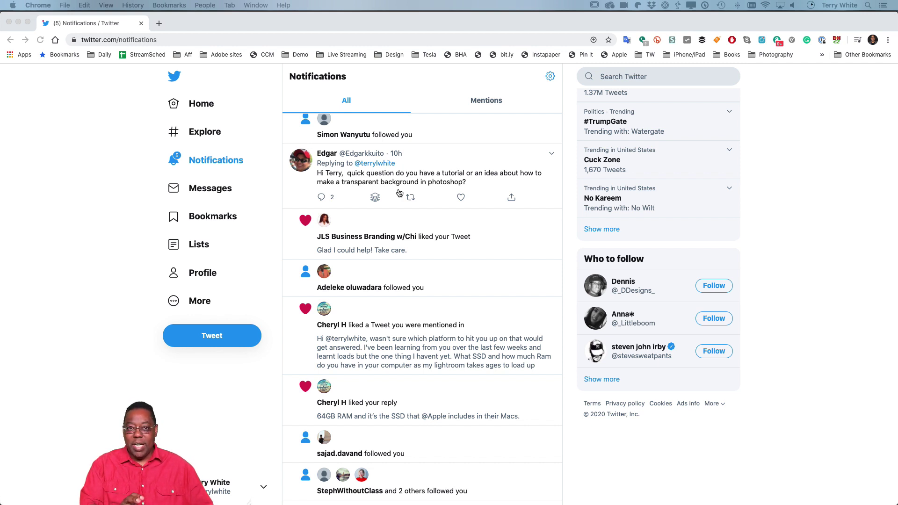
Step: Switch from the browser to Photoshop, where the penny image is open
key(super+Tab)
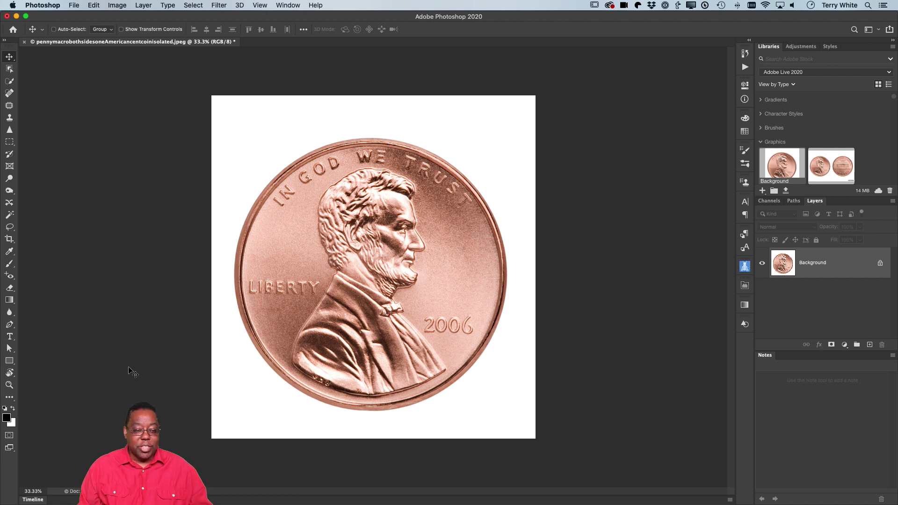
Step: Try outlining the penny with the Elliptical Marquee tool, adjust the outline's position and deselect it
click(10, 143)
right_click(10, 146)
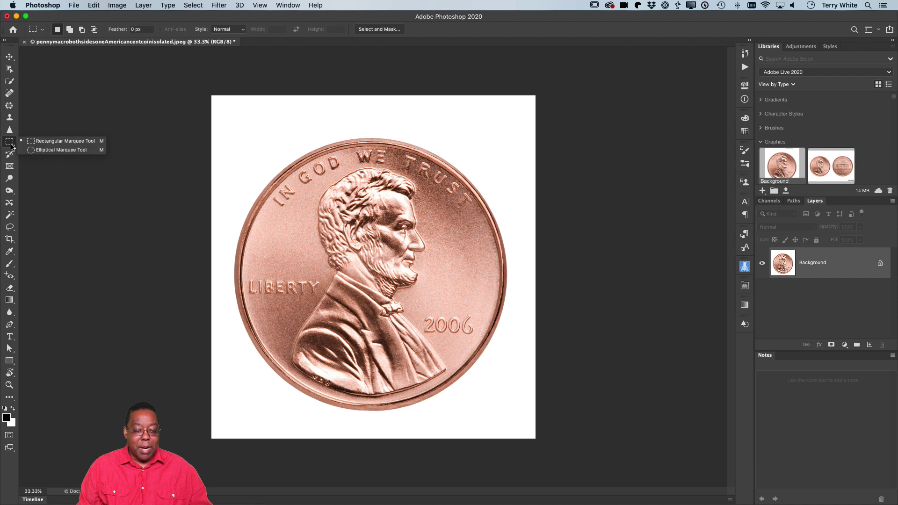
click(37, 150)
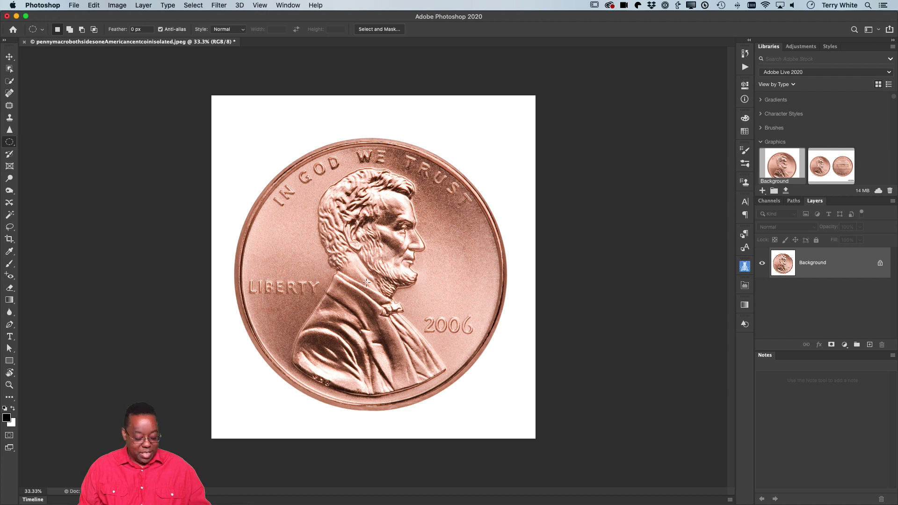
drag(367, 282, 592, 150)
drag(369, 265, 375, 260)
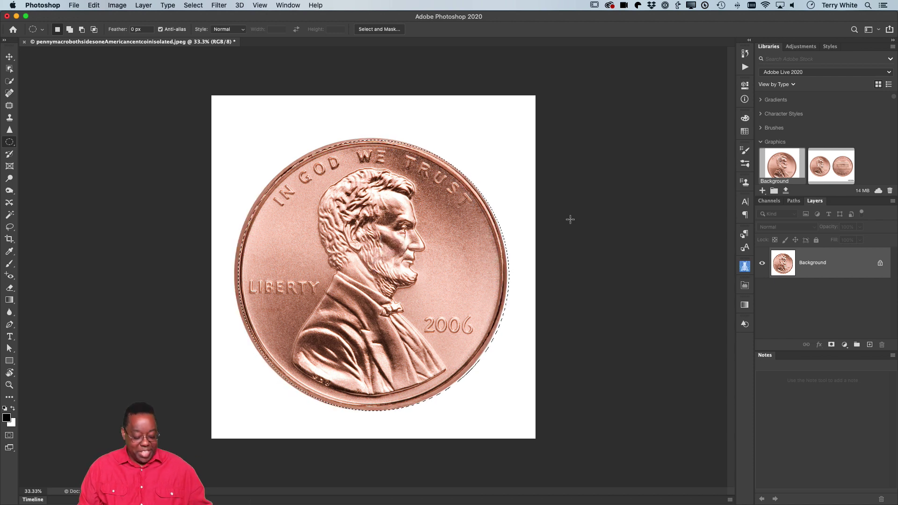
key(super+d)
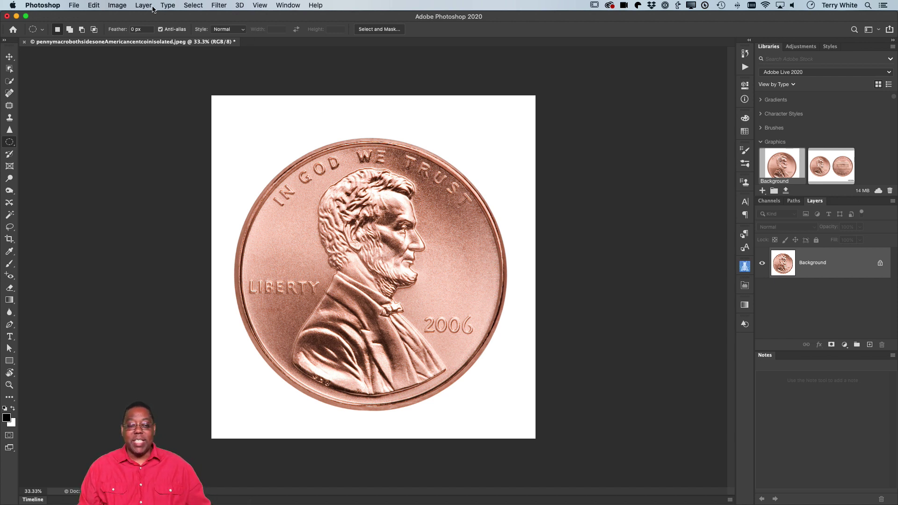
Step: Try selecting the penny automatically with the Subject command and clear the selection
click(185, 7)
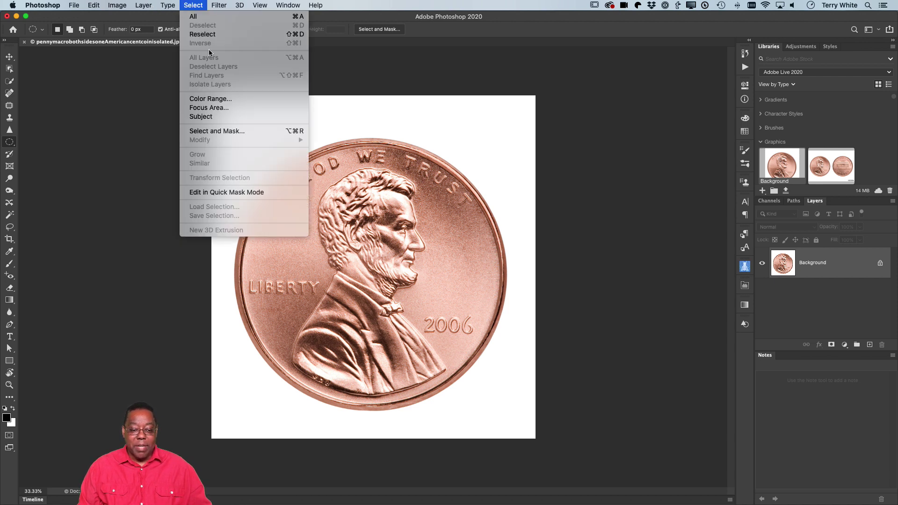
click(222, 119)
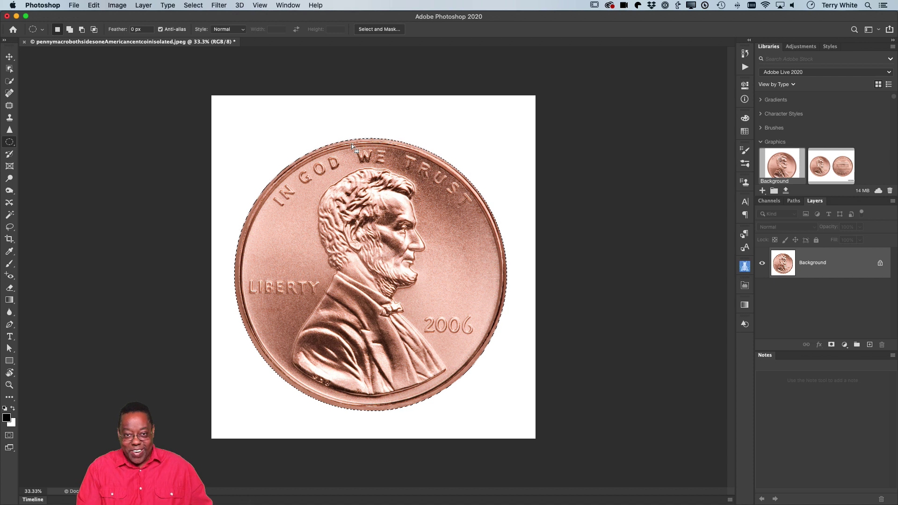
key(super+d)
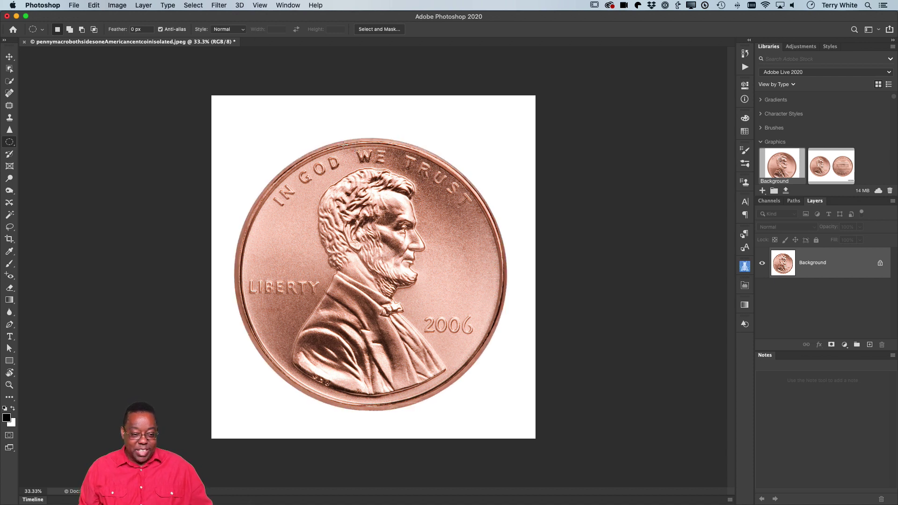
Step: Try selecting the penny by brushing over it with the Quick Selection tool and clear the selection
click(10, 82)
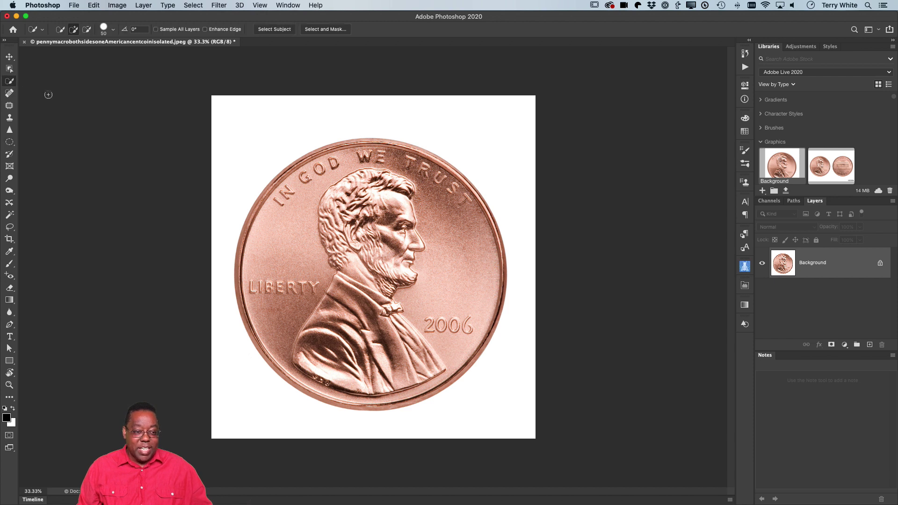
mouse_move(360, 243)
mouse_down()
mouse_move(323, 253)
mouse_move(328, 181)
mouse_move(375, 174)
mouse_move(444, 239)
mouse_move(458, 293)
mouse_move(445, 329)
mouse_move(383, 402)
mouse_move(351, 400)
mouse_move(278, 336)
mouse_move(265, 215)
mouse_move(275, 185)
mouse_move(310, 208)
mouse_up()
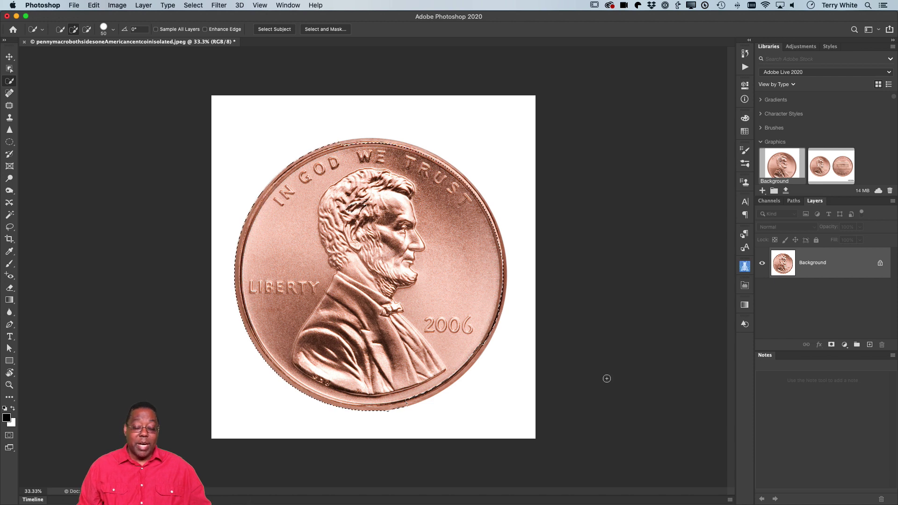
key(super+d)
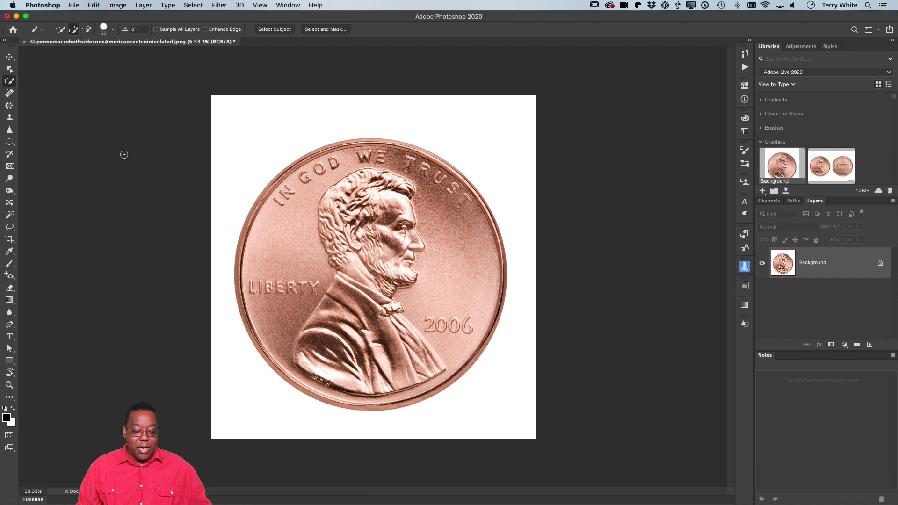
Step: Quick-select the white area at the image's upper-left corner, try extending it with Similar, and undo that extension
mouse_move(267, 120)
mouse_down()
mouse_move(233, 136)
mouse_move(229, 150)
mouse_up()
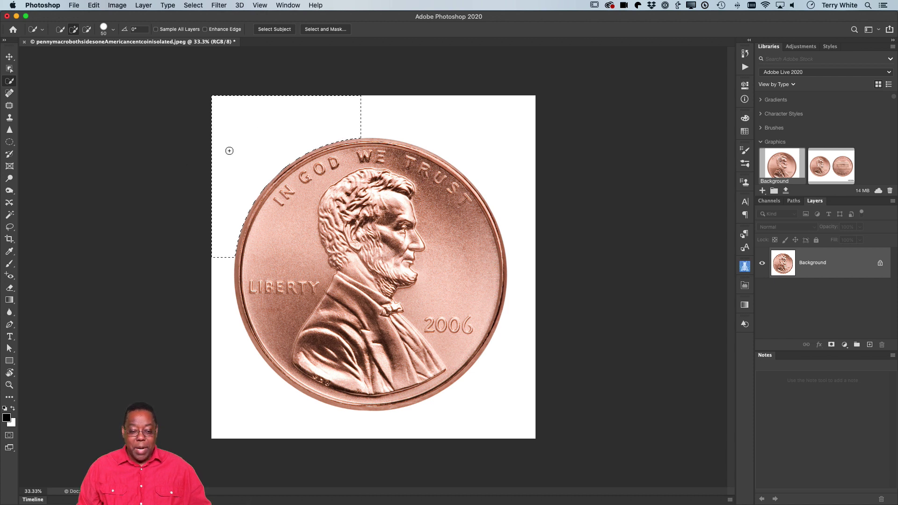
click(192, 6)
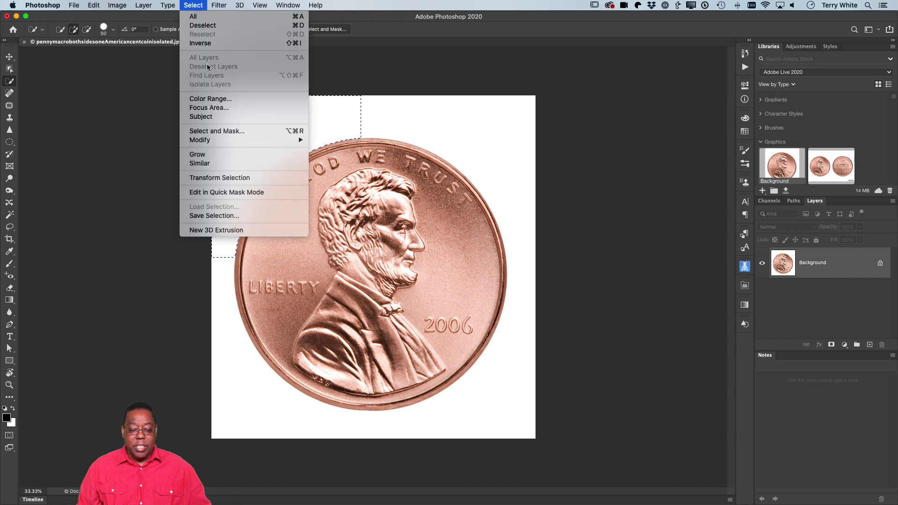
click(217, 163)
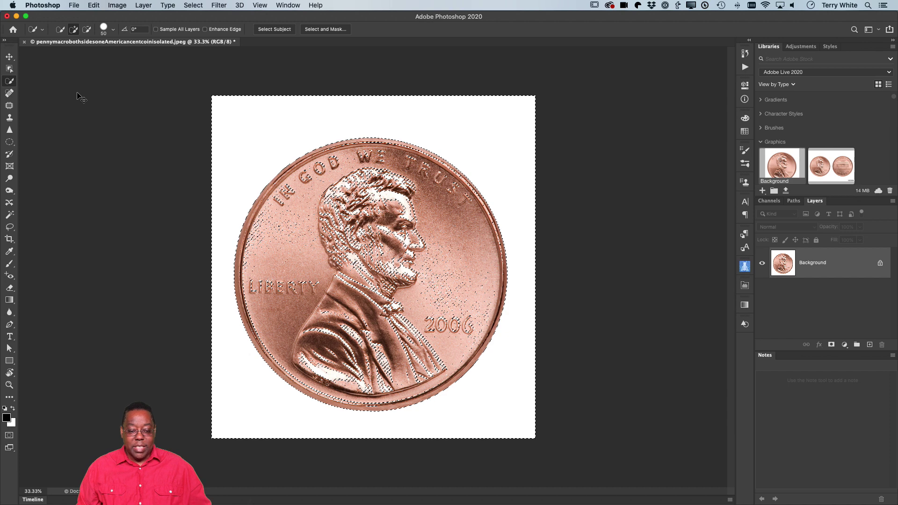
key(super+z)
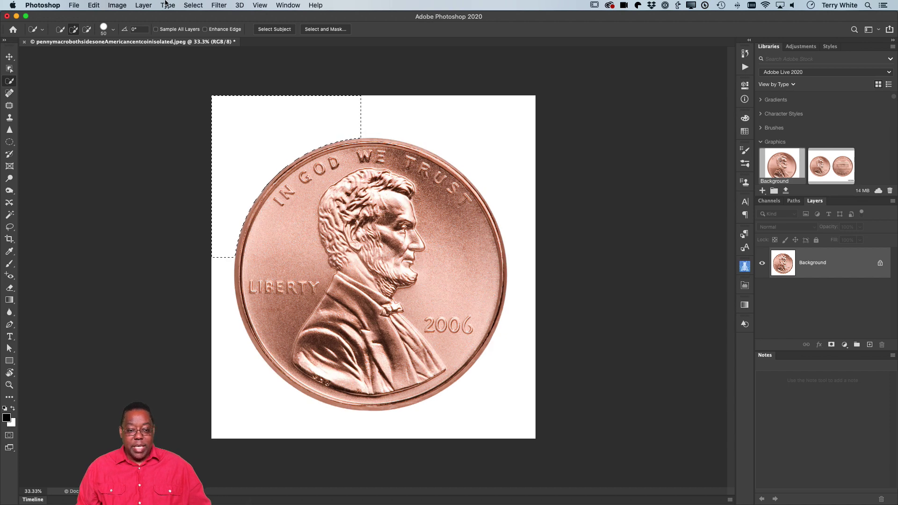
Step: Extend the corner selection across the adjoining white background with Grow
click(168, 6)
mouse_move(187, 4)
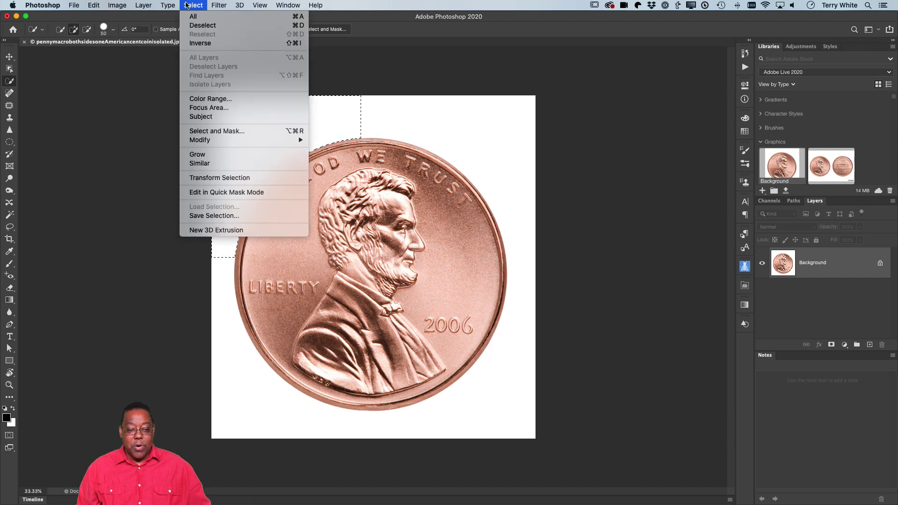
click(218, 154)
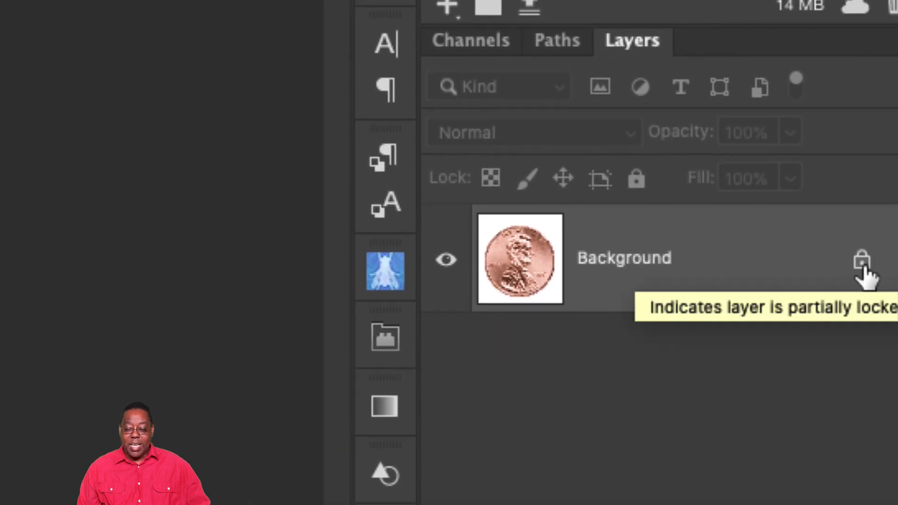
Step: Try unlocking the Background layer and deleting the selected white area, revert to the locked layer, and deselect
click(863, 268)
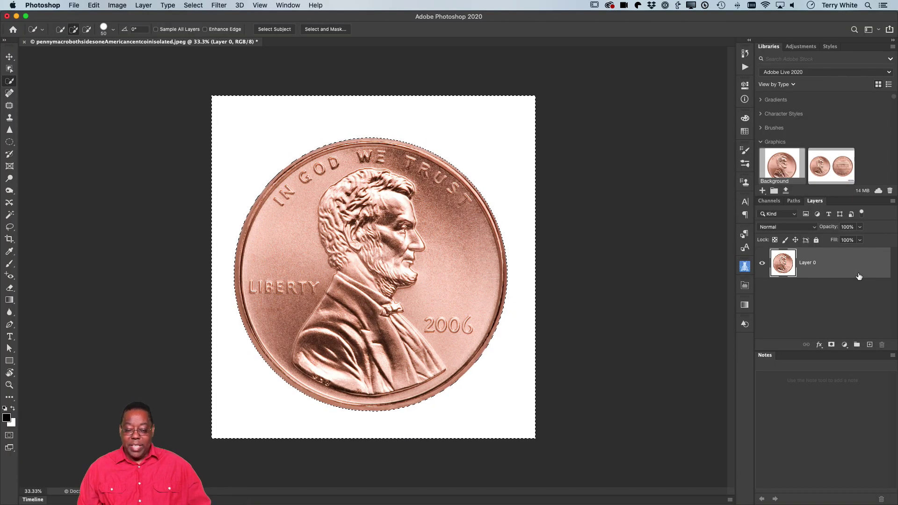
key(Delete)
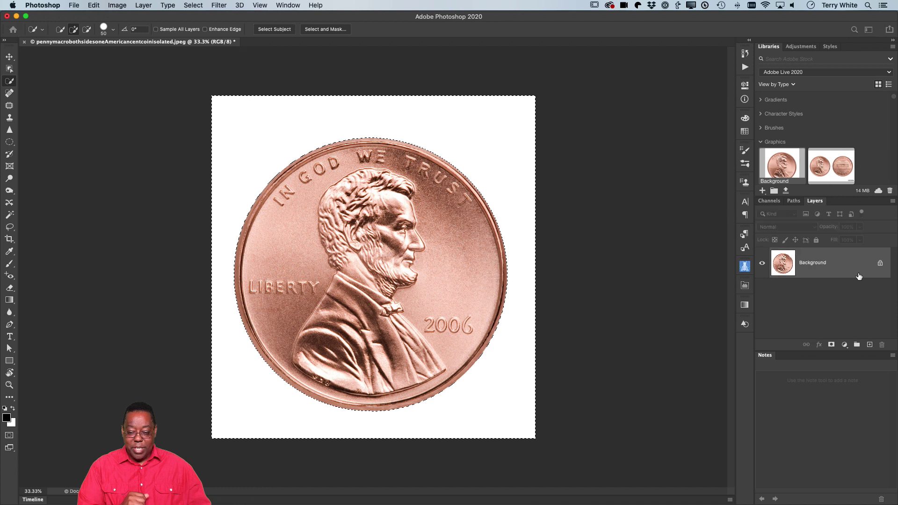
key(super+d)
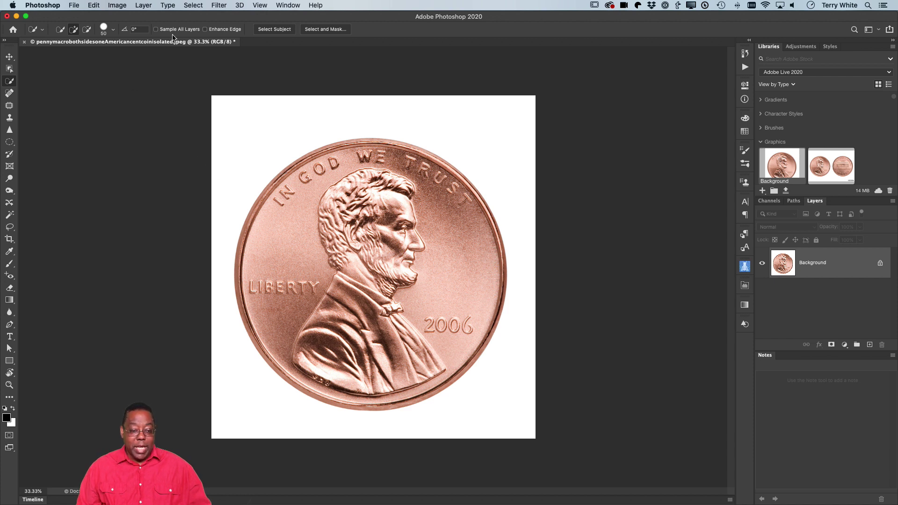
Step: Select the penny with the Subject command and copy it onto its own layer with Layer Via Copy
click(190, 6)
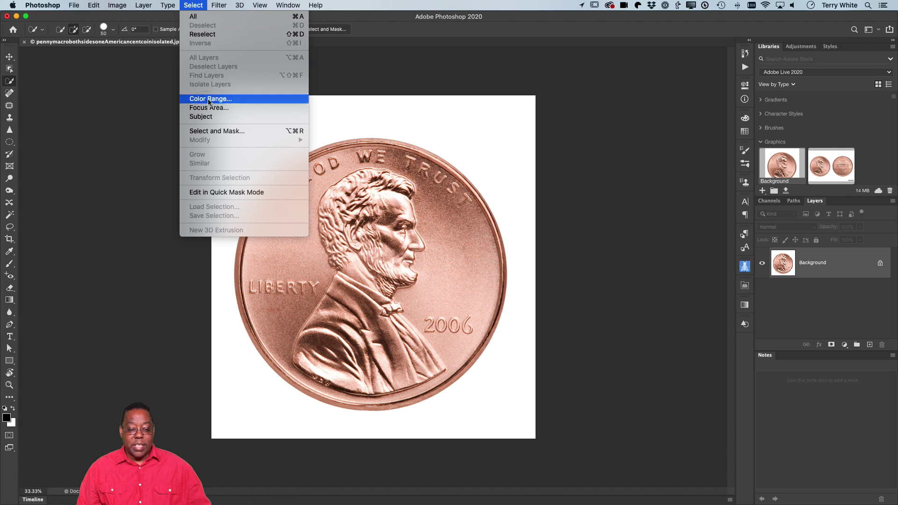
click(209, 117)
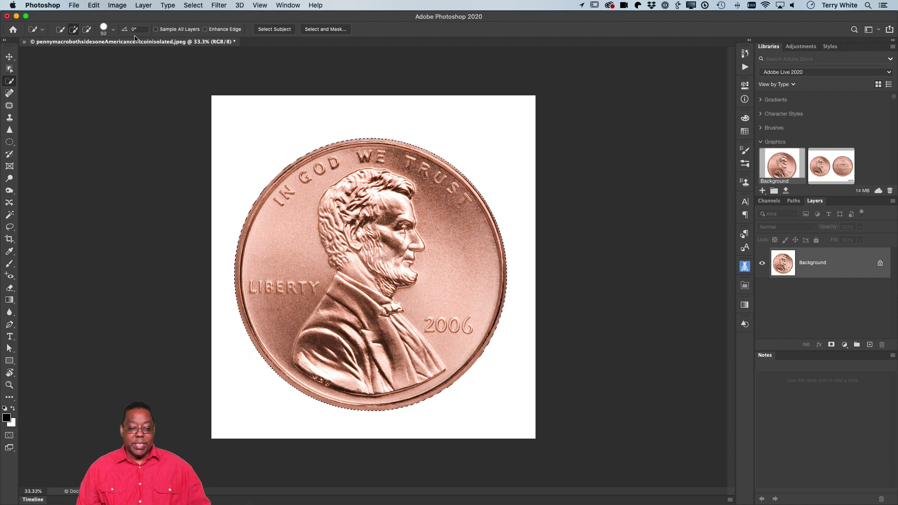
click(145, 6)
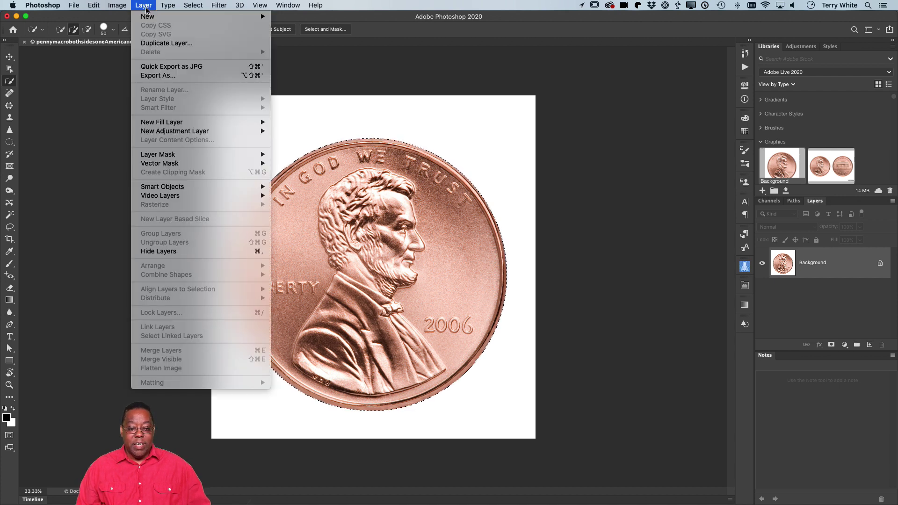
mouse_move(148, 18)
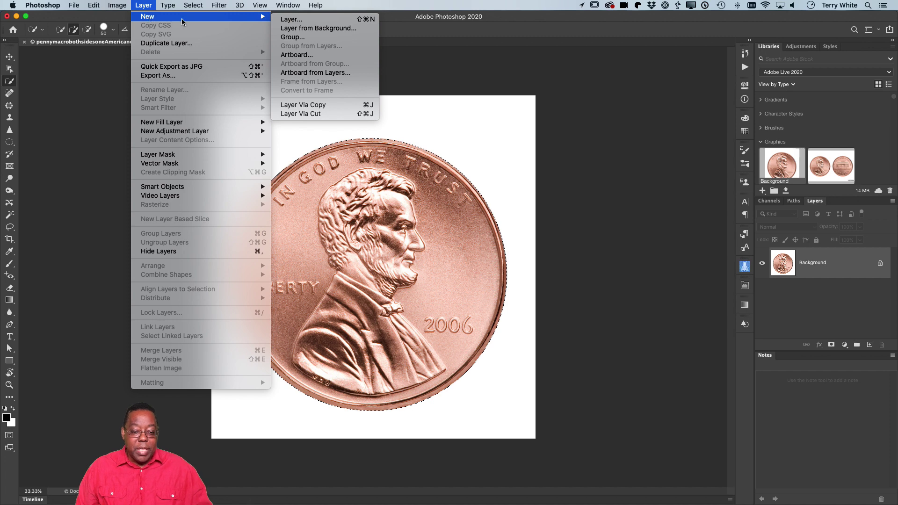
click(330, 108)
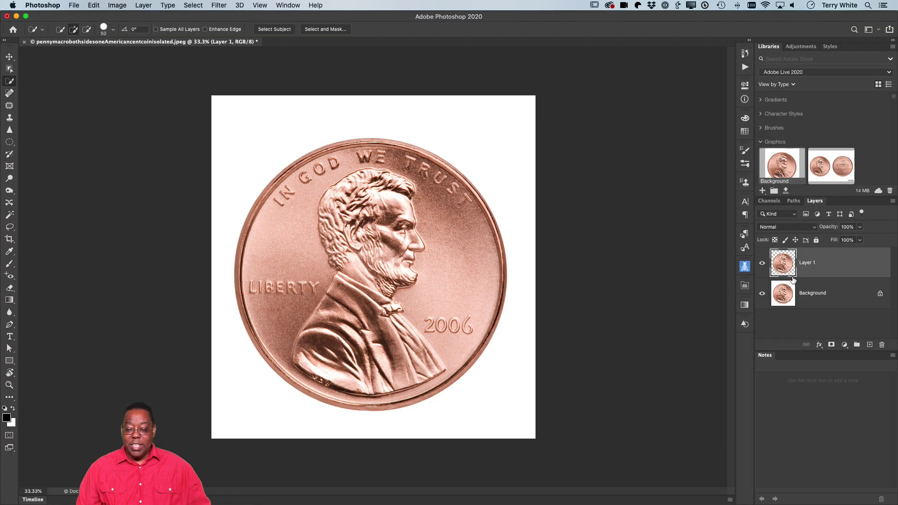
Step: Hide the Background layer and add an empty layer directly above it, beneath the penny cutout
click(762, 293)
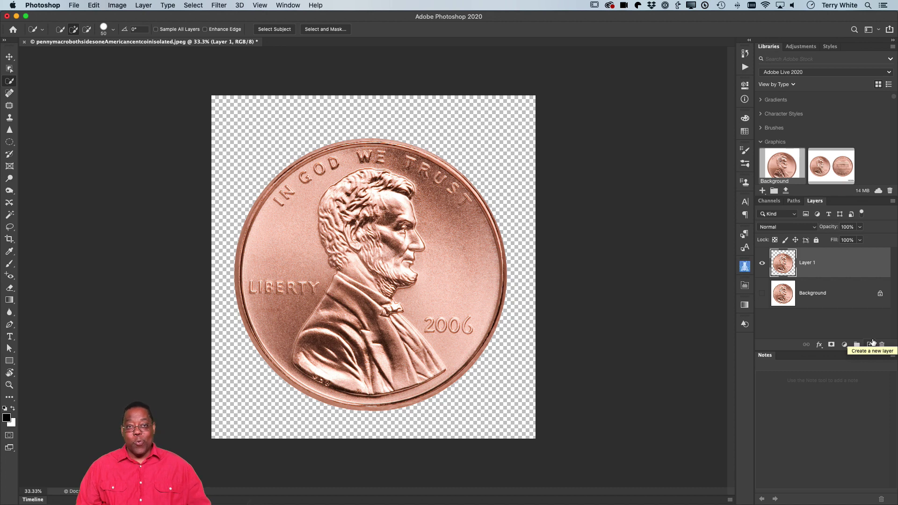
click(832, 297)
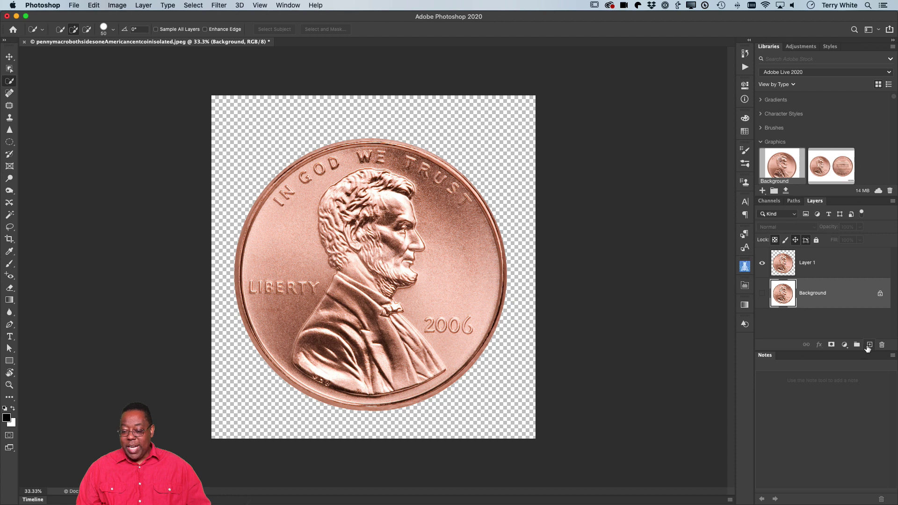
click(868, 346)
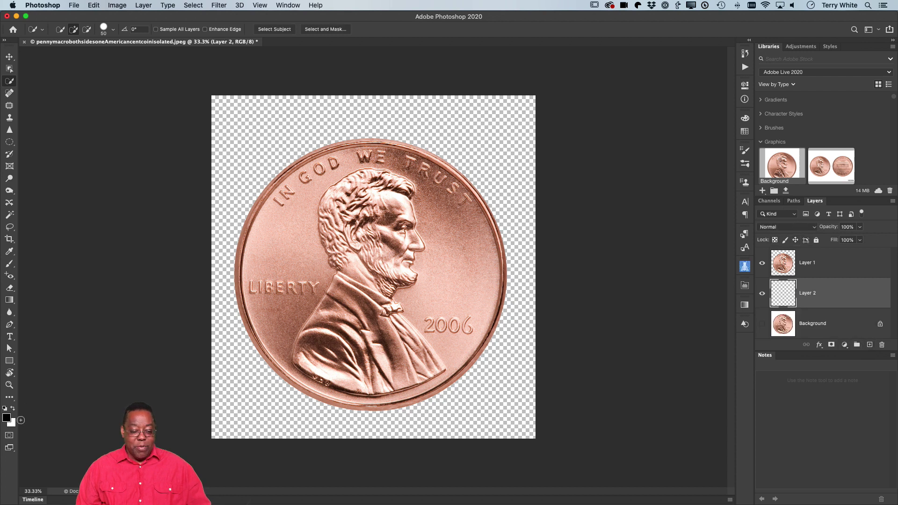
Step: Set the foreground color to red #f31414 and fill the empty layer behind the penny with it
click(6, 418)
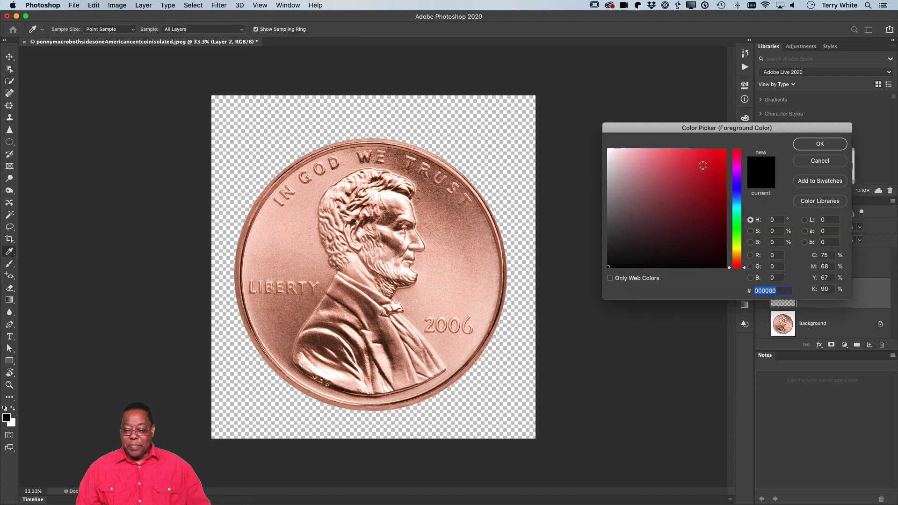
click(716, 155)
click(818, 144)
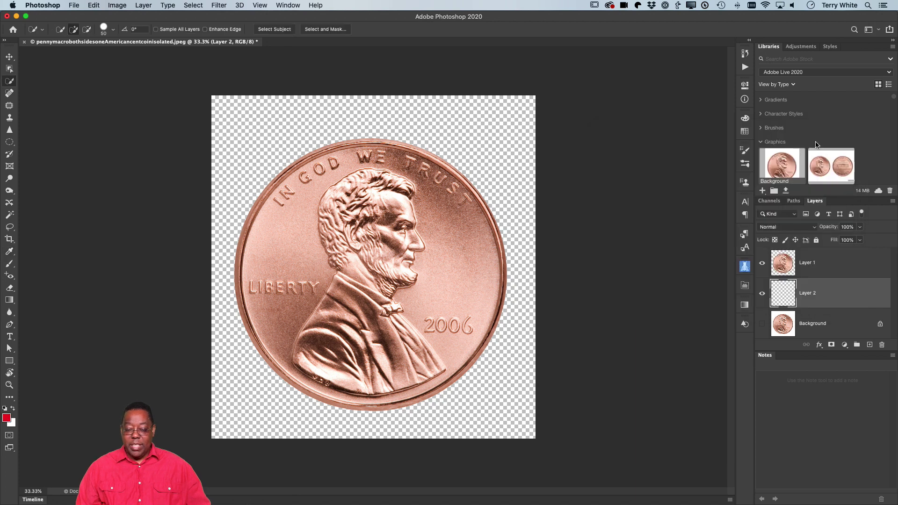
key(alt+BackSpace)
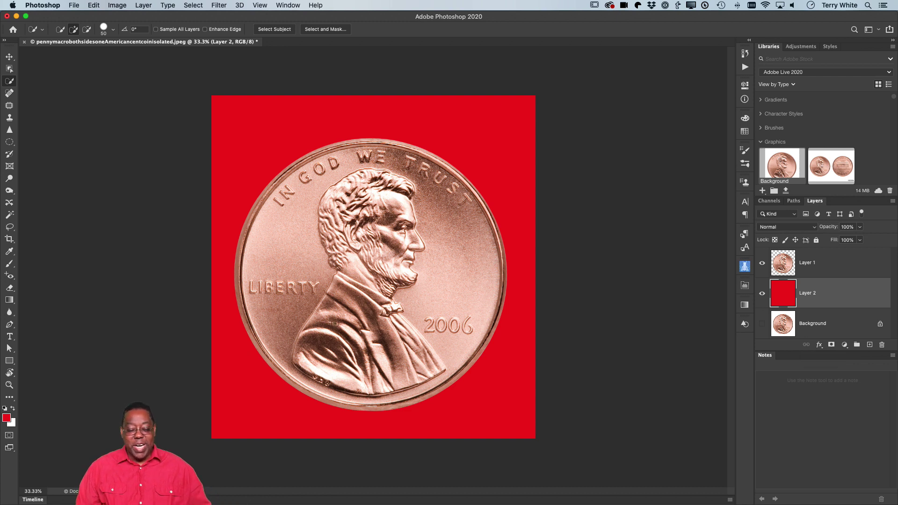
Step: Set the foreground color to blue #1453f3 and fill the layer behind the penny with it
click(7, 419)
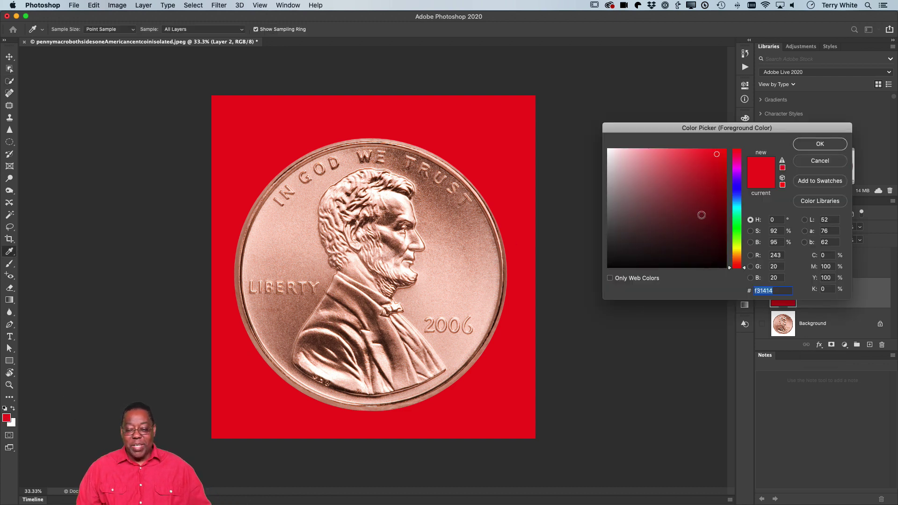
click(737, 195)
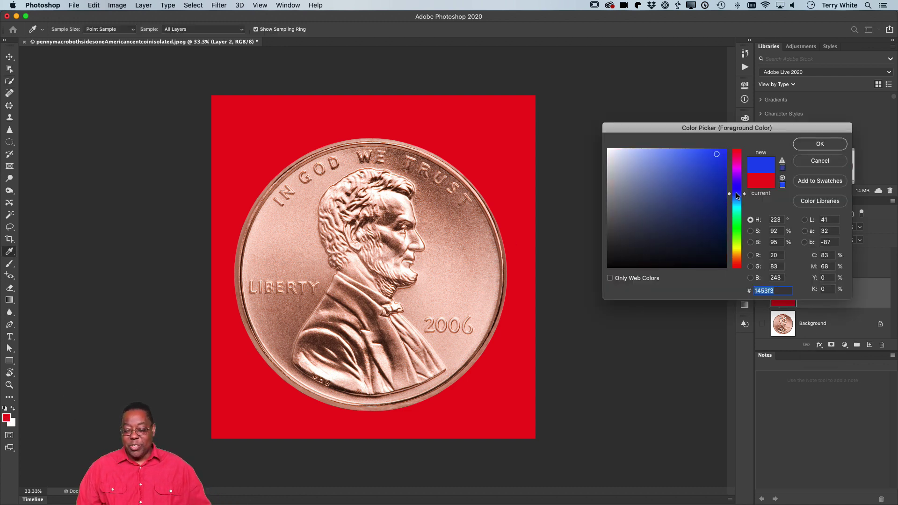
click(800, 149)
key(alt+BackSpace)
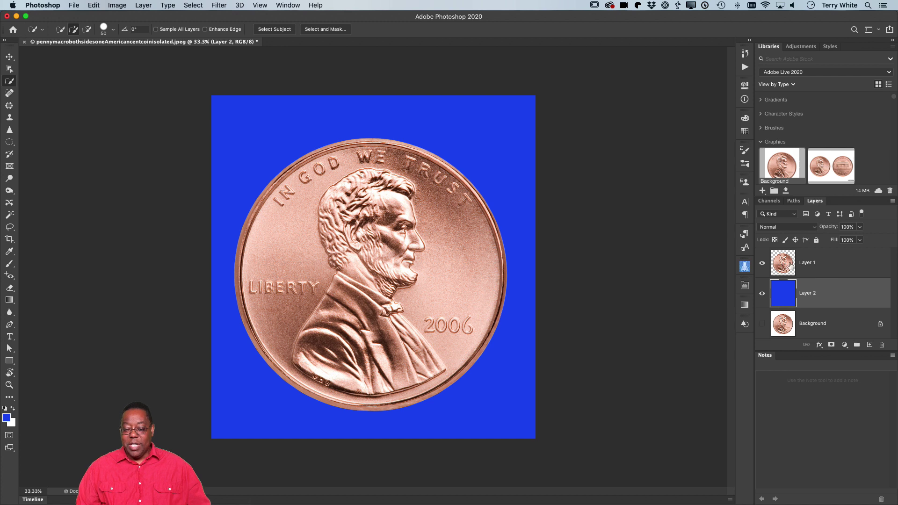
Step: Rename the penny cutout layer as Logo
double_click(805, 264)
text(Logo)
key(Return)
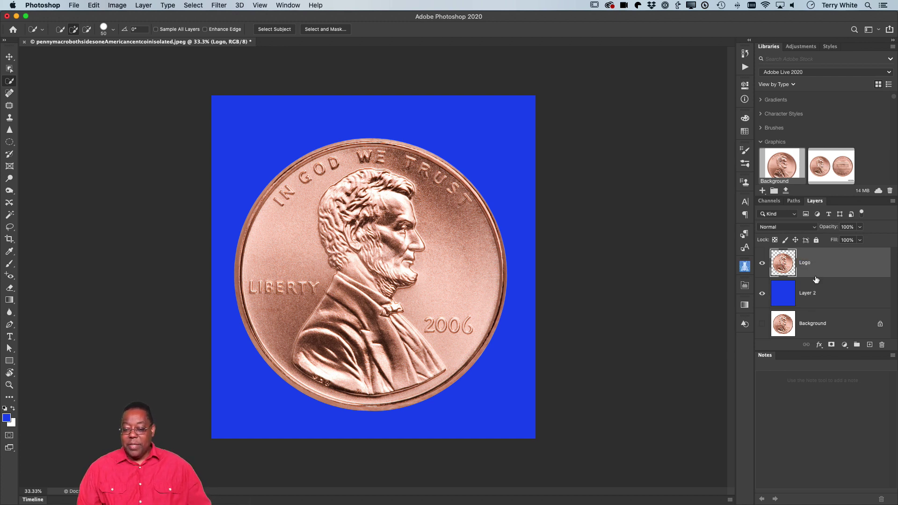
Step: Rename the blue-filled layer beneath the penny as Color Background
double_click(805, 293)
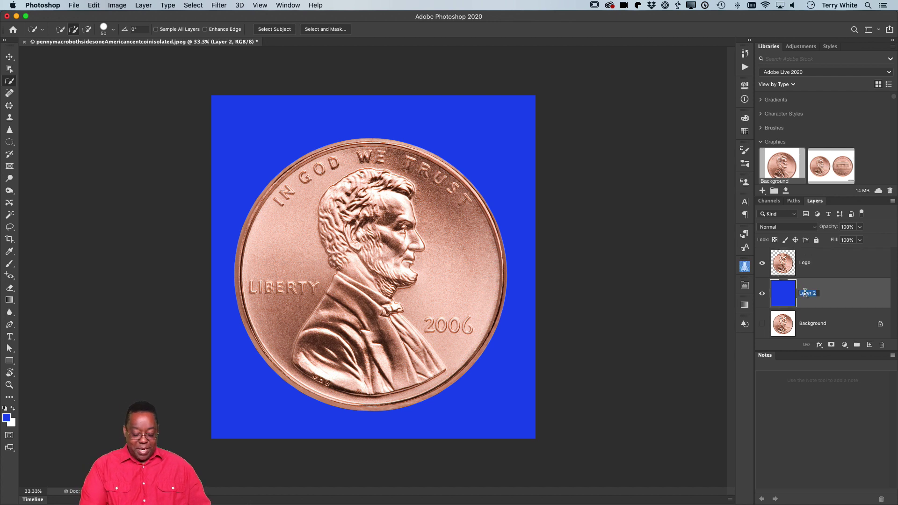
text(Color )
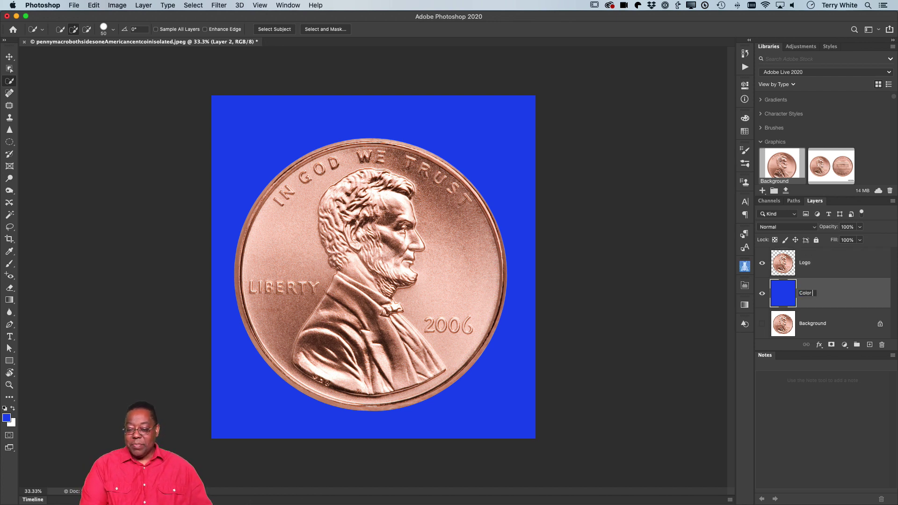
text(Background)
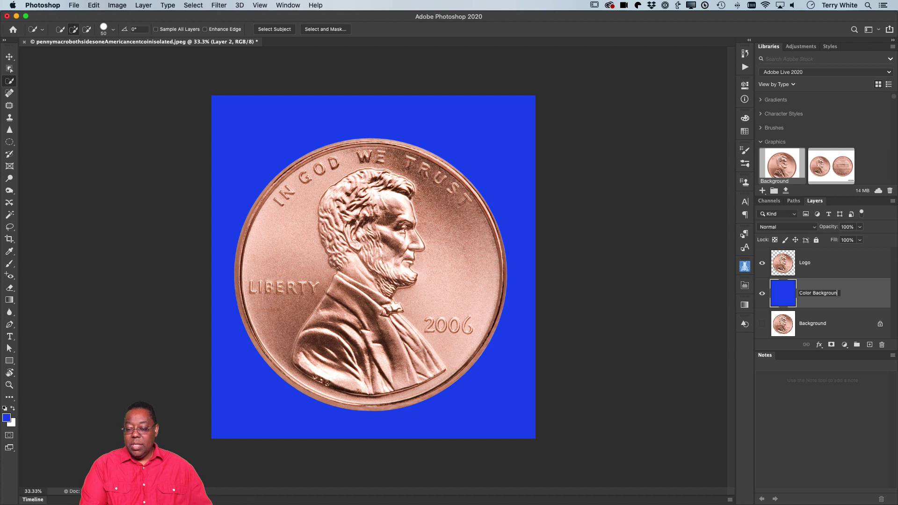
key(Return)
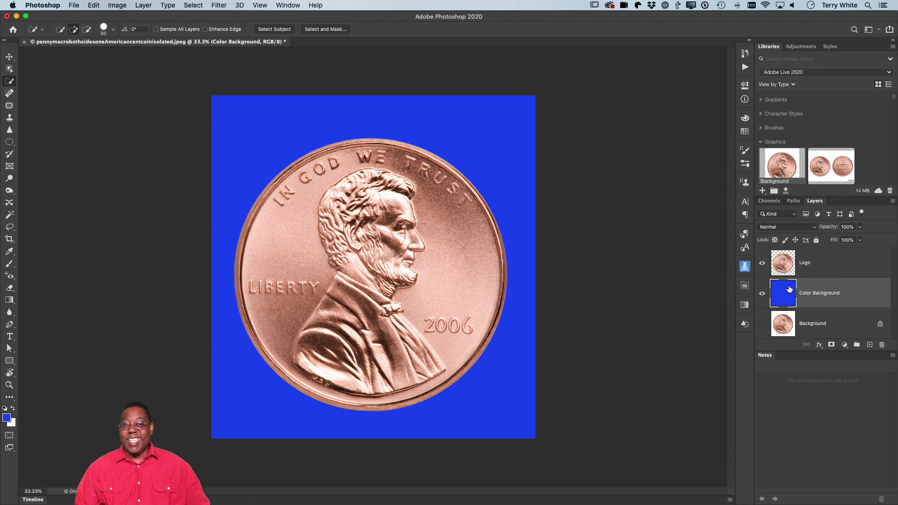
Step: Hide the Color Background layer, and delete both it and the original Background layer so only Logo is kept
click(762, 295)
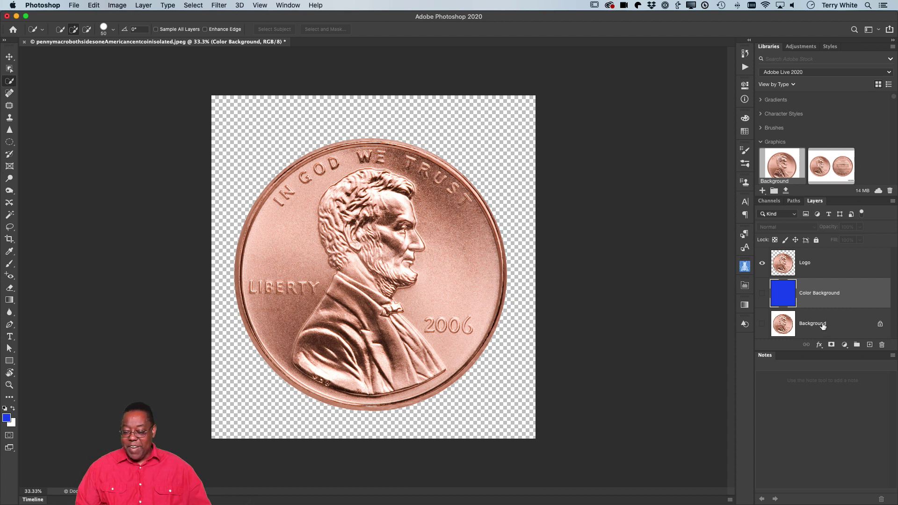
drag(824, 326, 881, 345)
drag(823, 292, 881, 345)
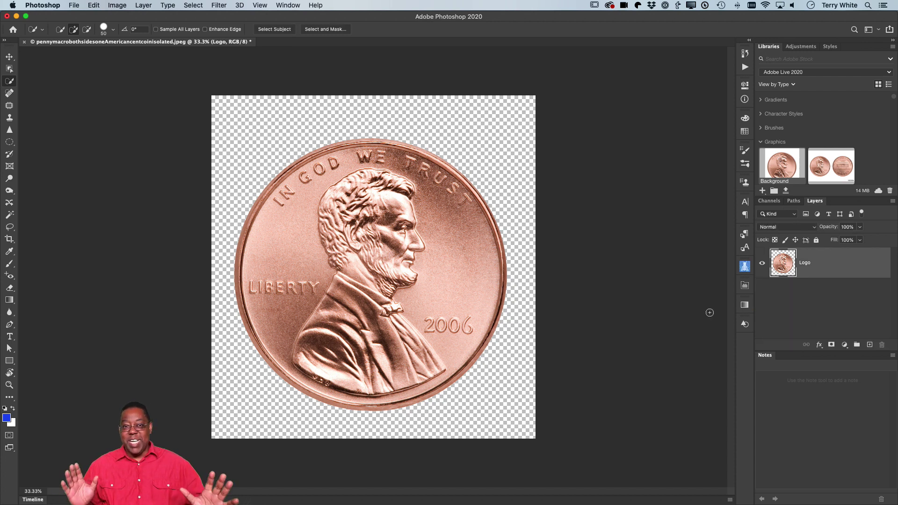
Step: Save a JPEG copy of the penny on the computer's Desktop as logo.jpg, with Maximum quality 12 and the Baseline ("Standard") format option
click(75, 5)
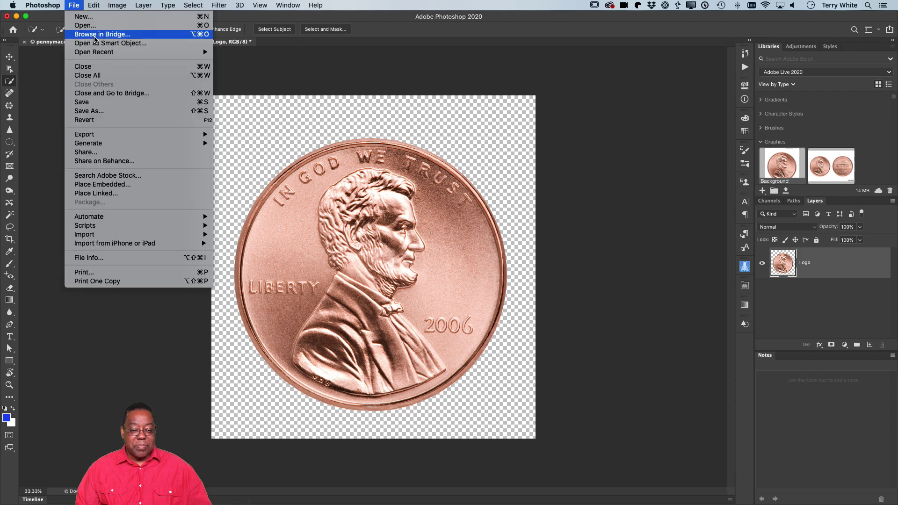
click(128, 111)
click(481, 357)
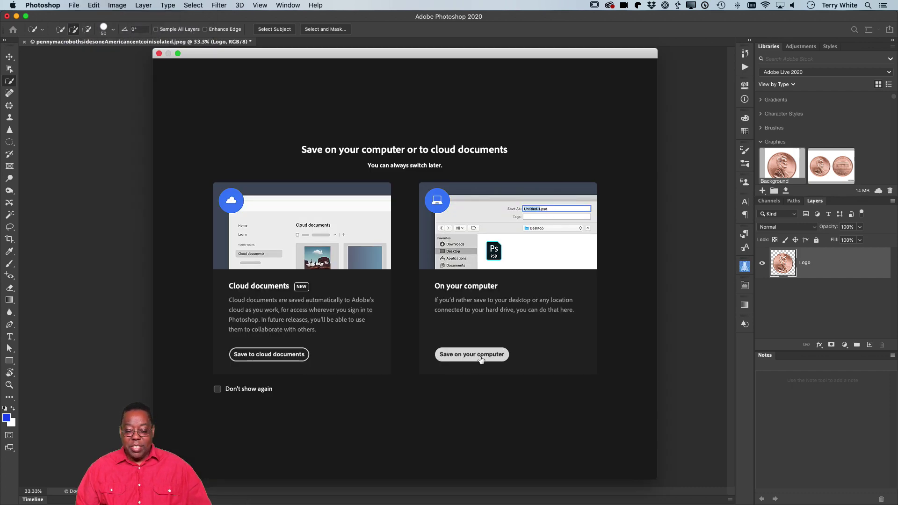
click(472, 351)
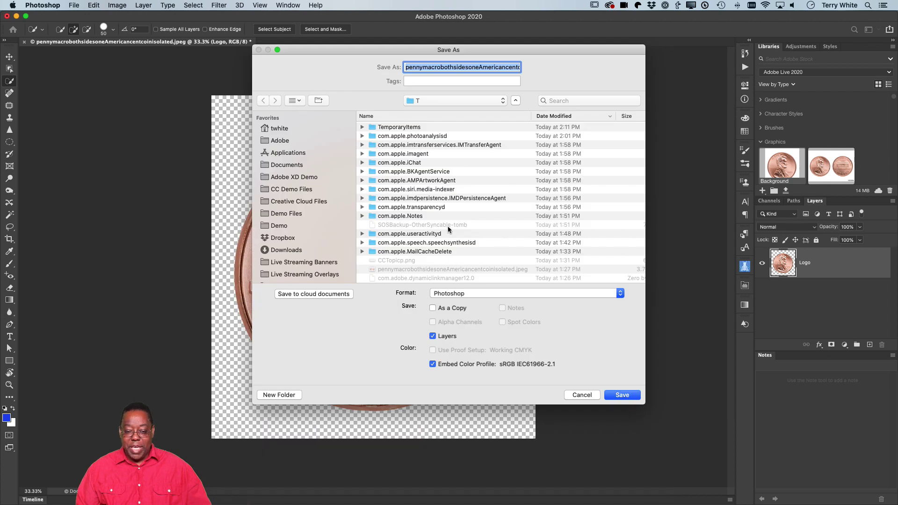
click(471, 294)
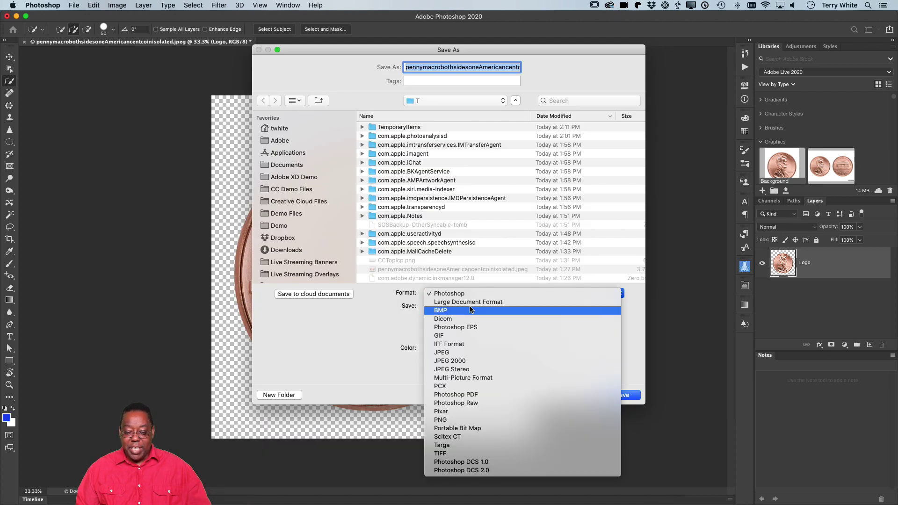
click(473, 352)
text(logo.jpg)
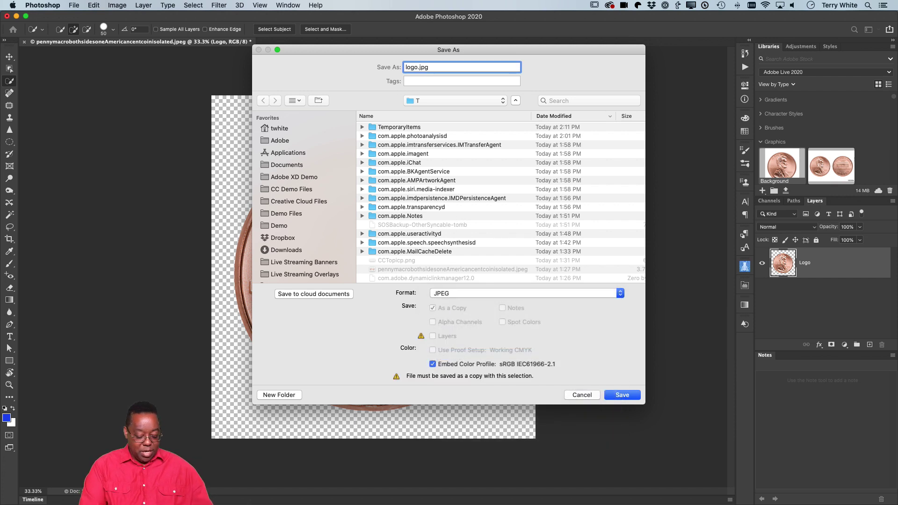
key(super+d)
key(Return)
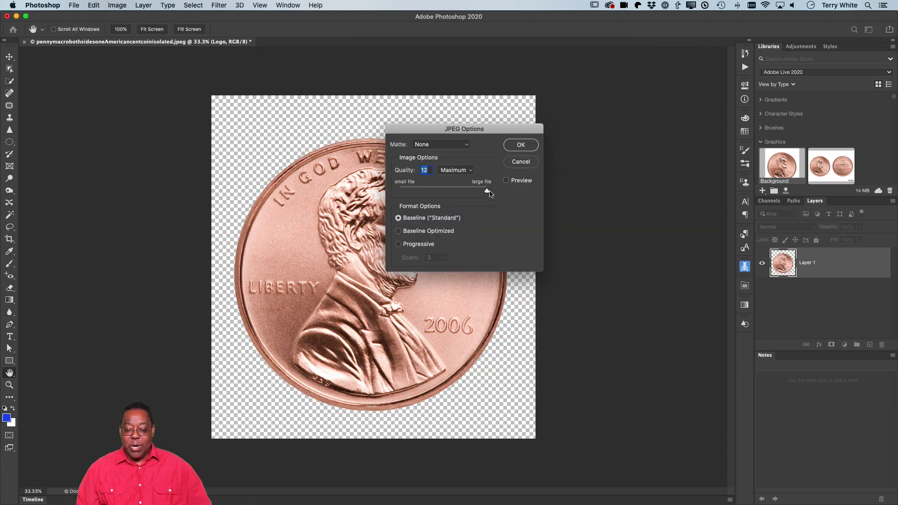
click(519, 146)
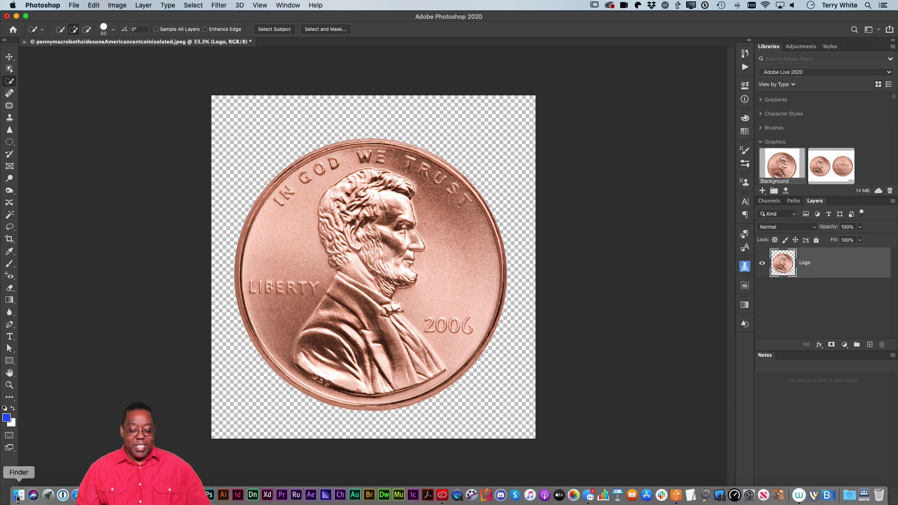
Step: Switch to Finder, preview logo.jpg from the iCloud Desktop folder to check its background, and return to Photoshop
click(18, 498)
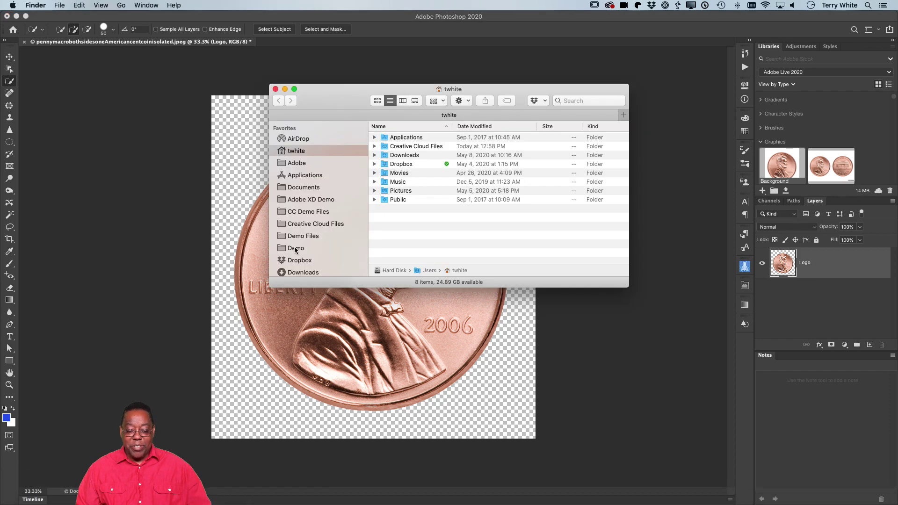
scroll(297, 250, down, 3)
scroll(295, 250, down, 10)
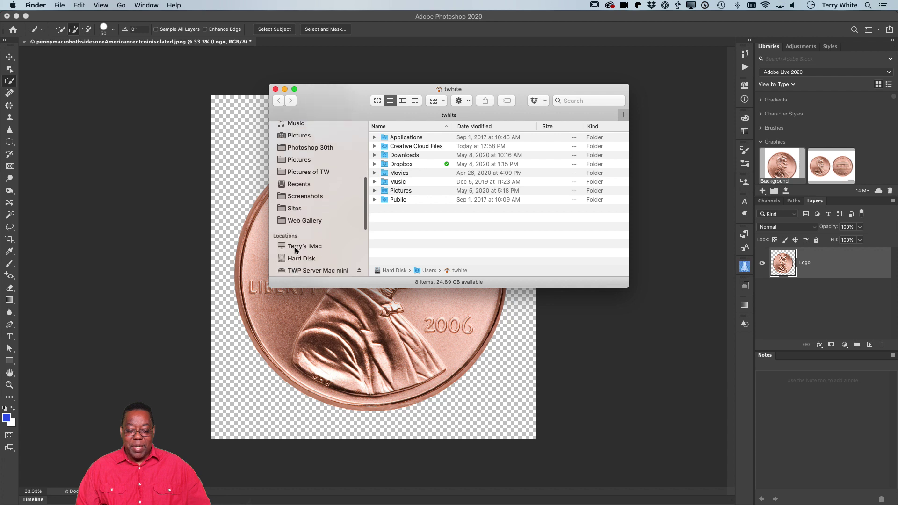
scroll(295, 250, down, 4)
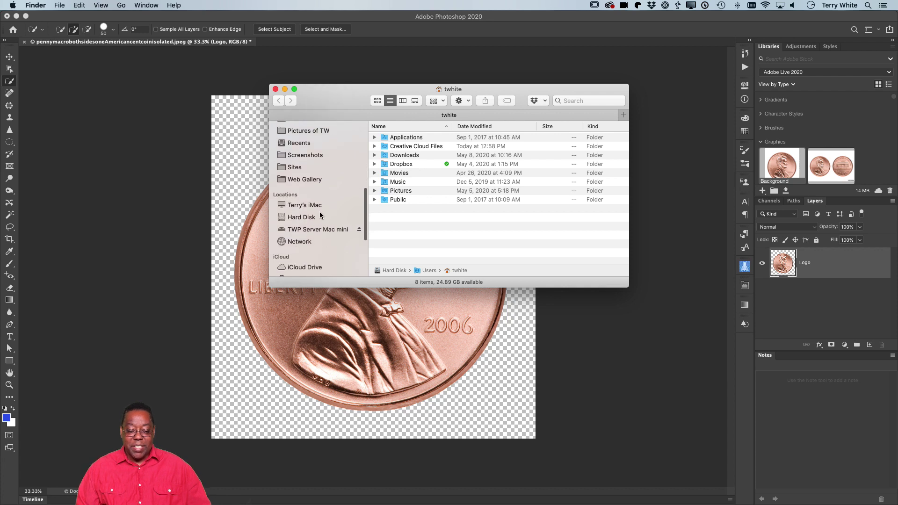
scroll(313, 225, down, 1)
click(301, 252)
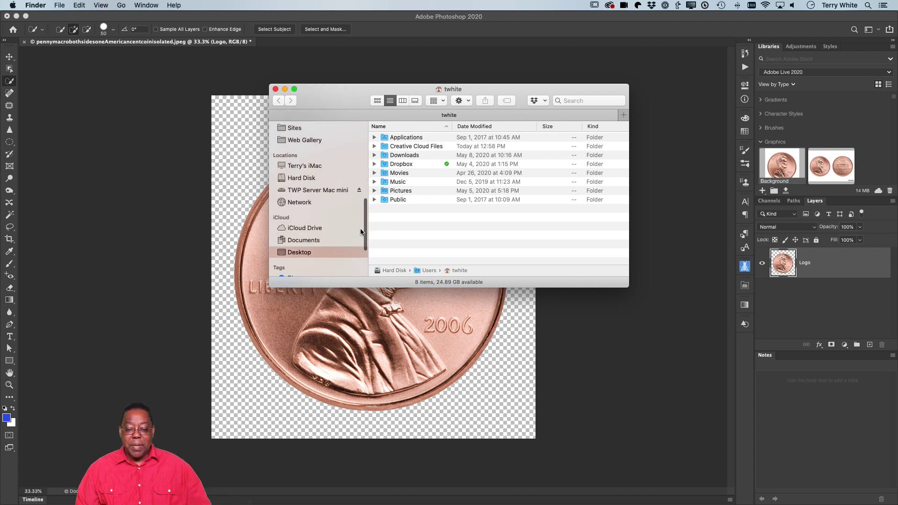
click(406, 138)
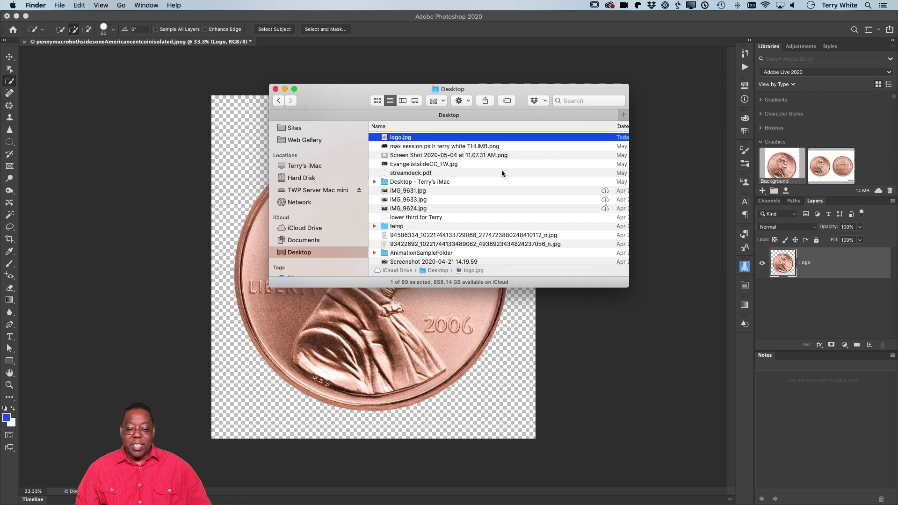
key(space)
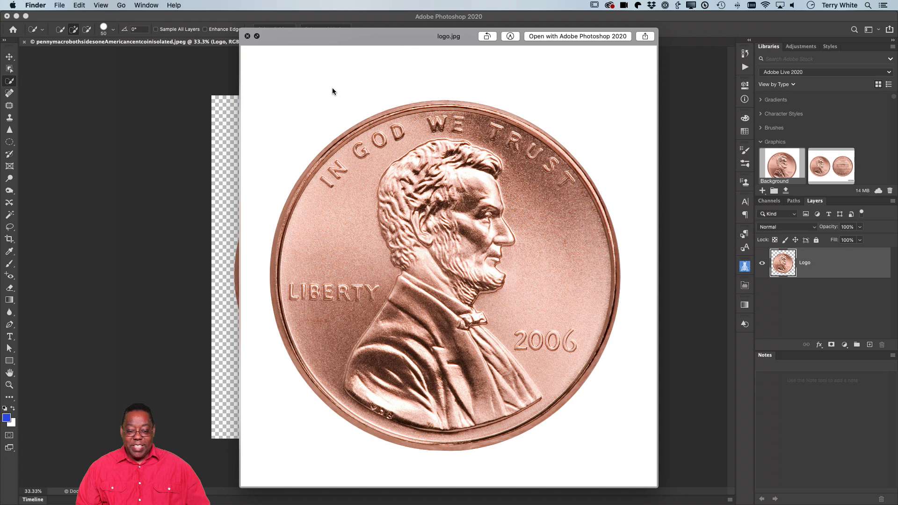
key(space)
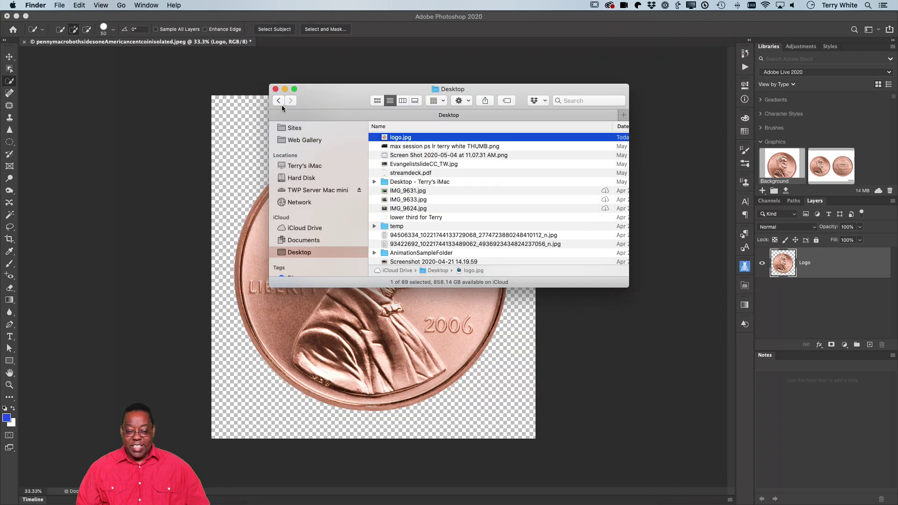
click(242, 135)
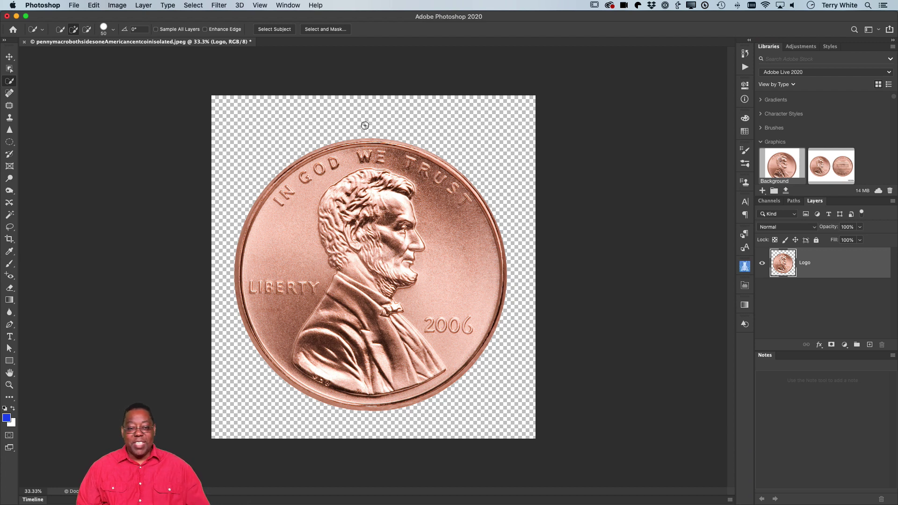
Step: Save a PNG copy of the penny on the computer's Desktop as penny.png, using the Large file size (Fastest saving) option
click(74, 5)
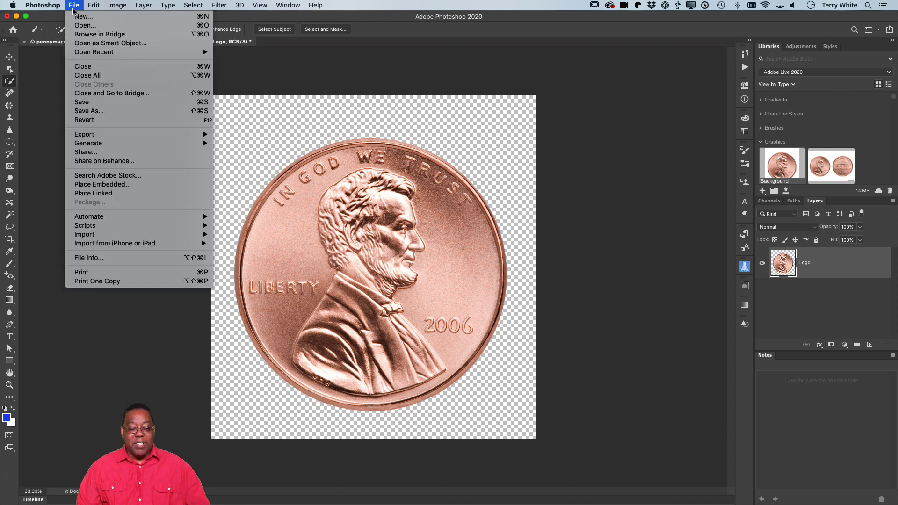
click(106, 110)
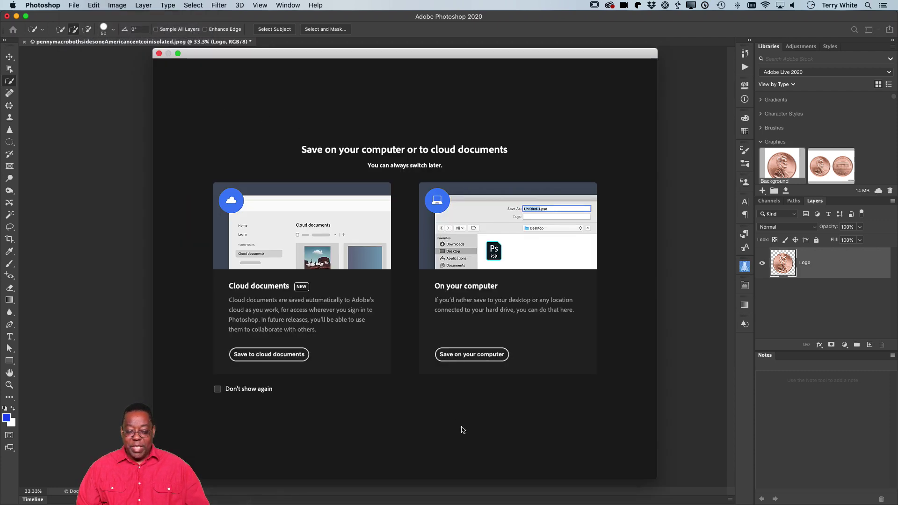
click(470, 355)
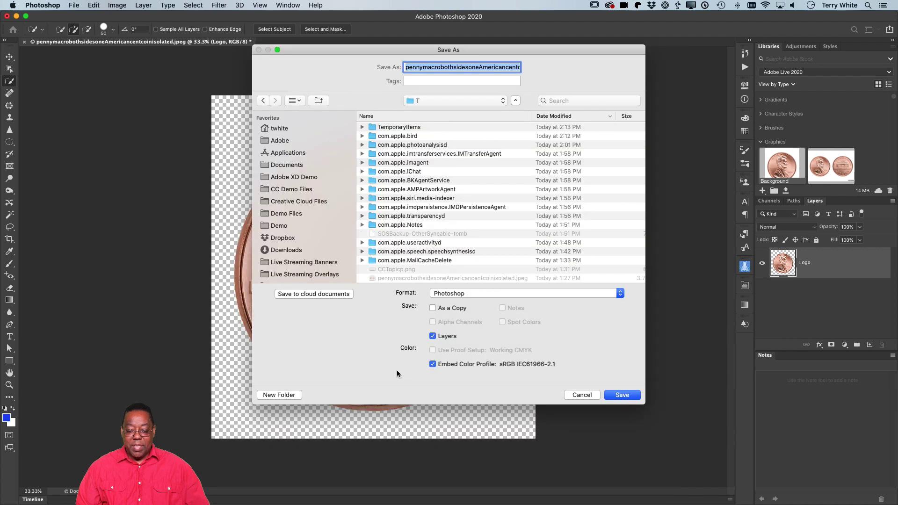
click(489, 293)
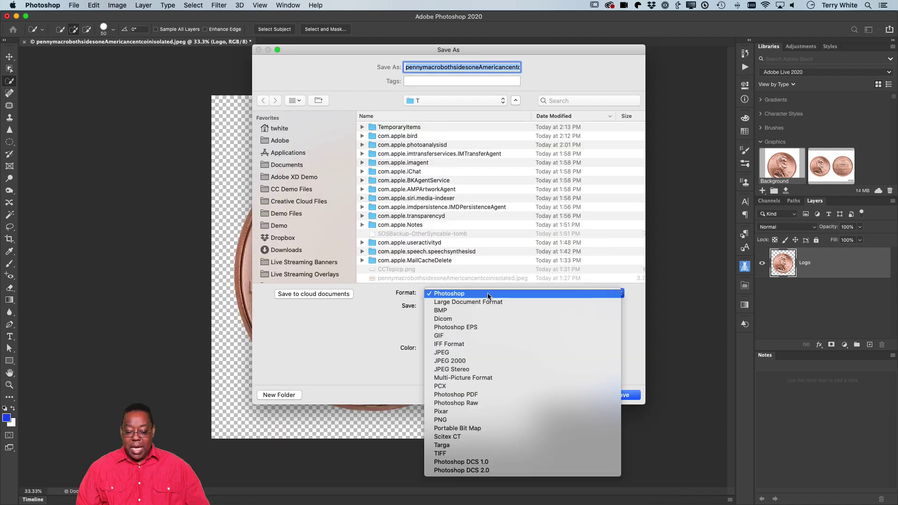
click(489, 419)
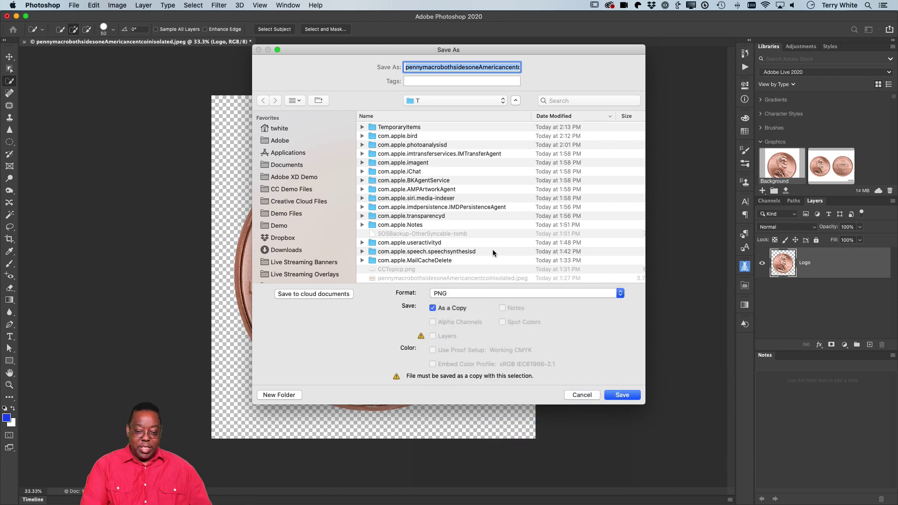
text(penny.png)
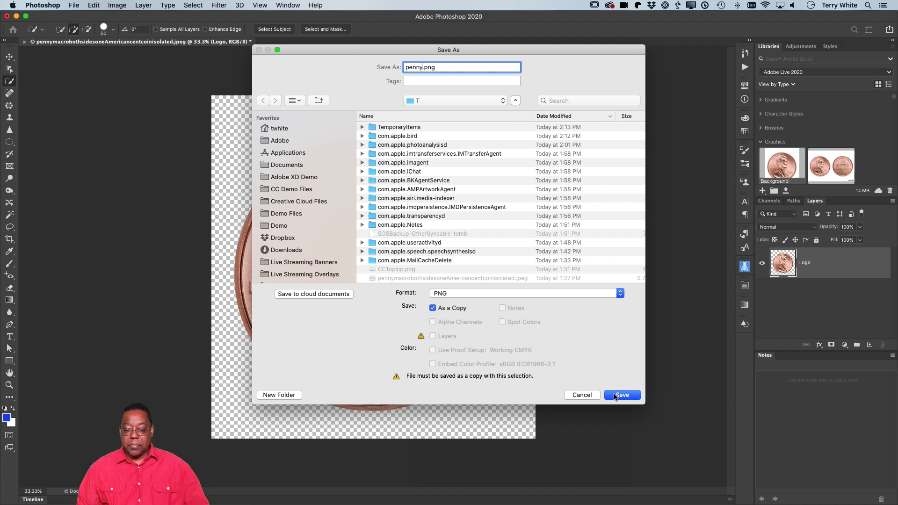
key(super+shift+d)
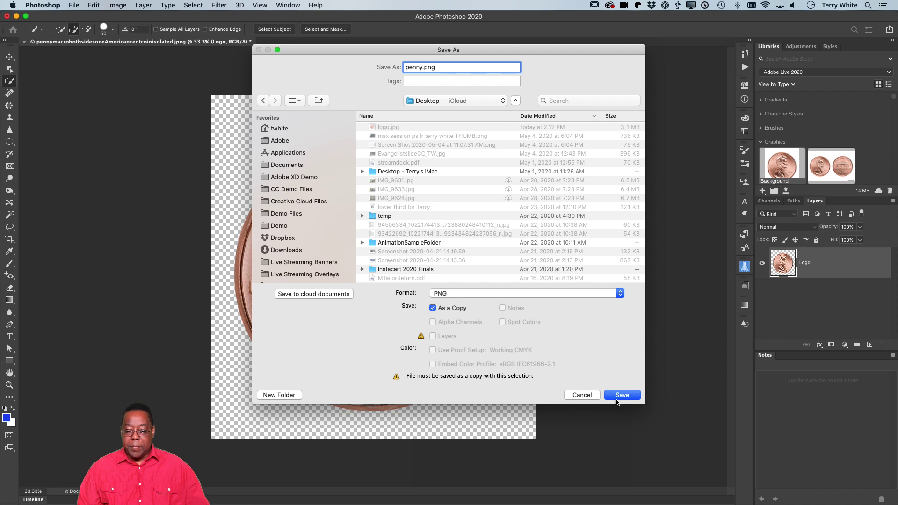
click(622, 395)
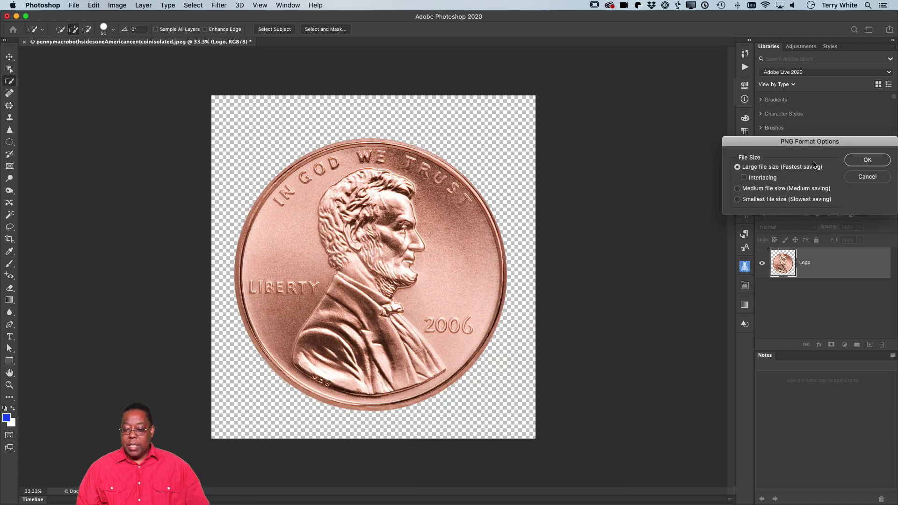
drag(784, 140, 499, 126)
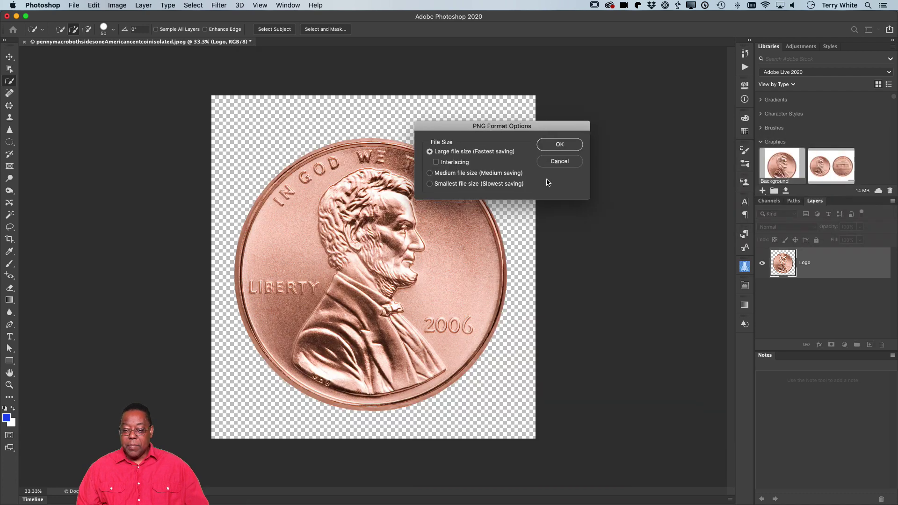
click(558, 144)
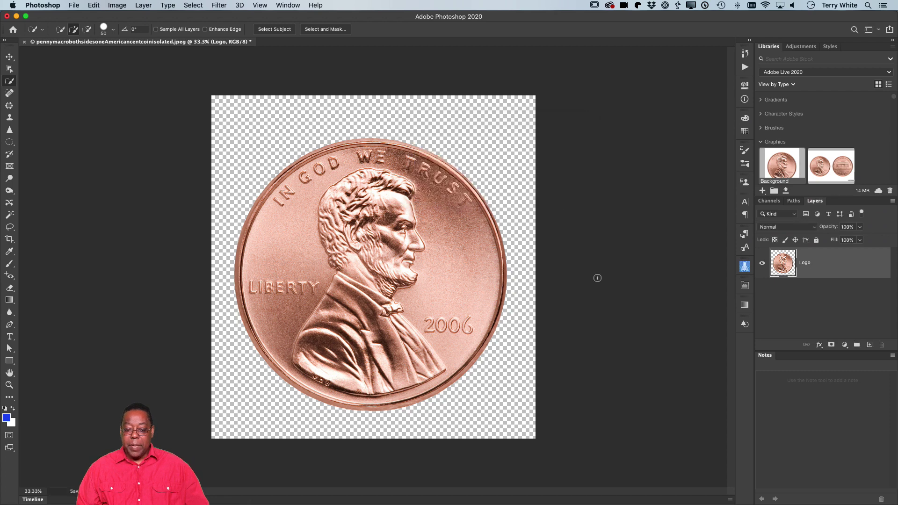
Step: Switch to Finder and preview penny.png from the Desktop to check the transparency around the coin
key(super+Tab)
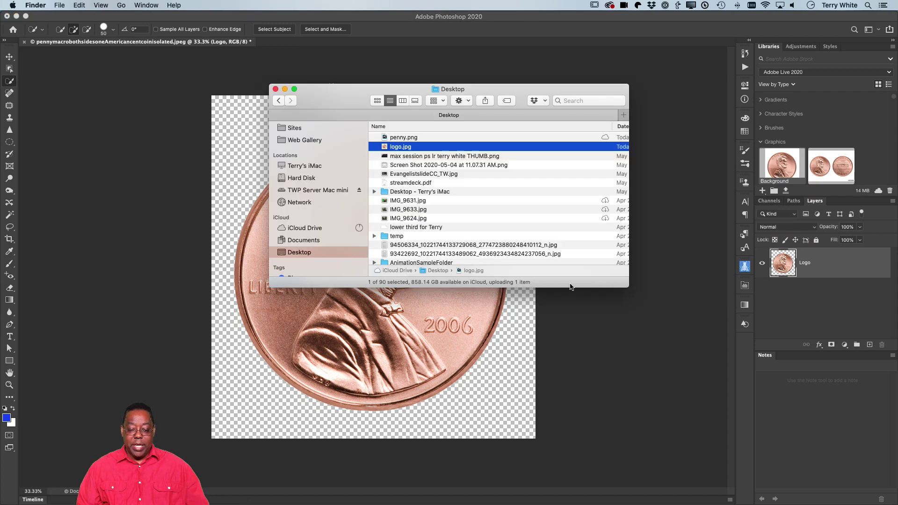
click(394, 138)
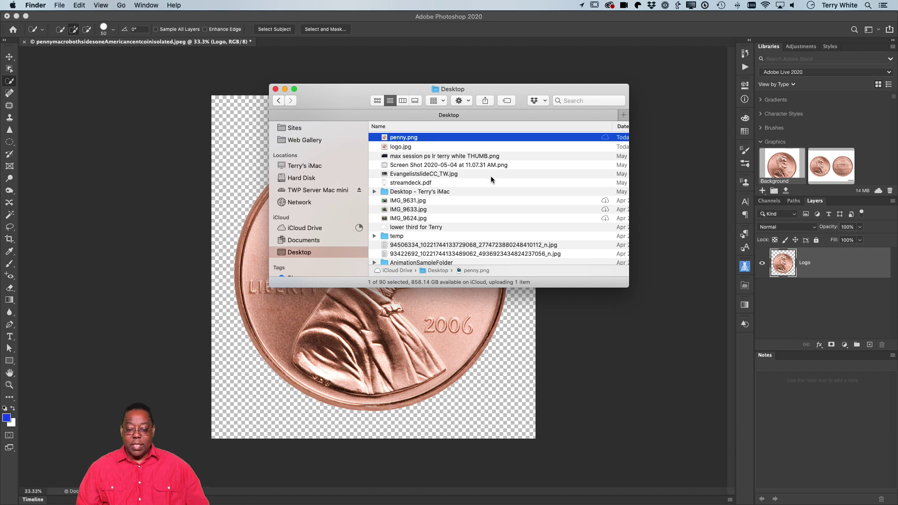
key(space)
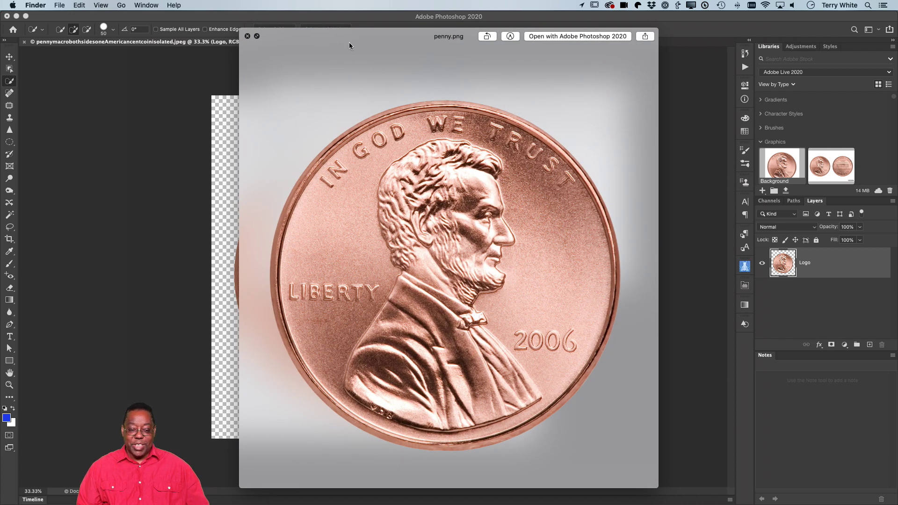
mouse_move(347, 33)
mouse_down()
mouse_move(285, 55)
mouse_move(451, 37)
mouse_move(402, 39)
mouse_move(322, 18)
mouse_move(300, 40)
mouse_move(359, 23)
mouse_up()
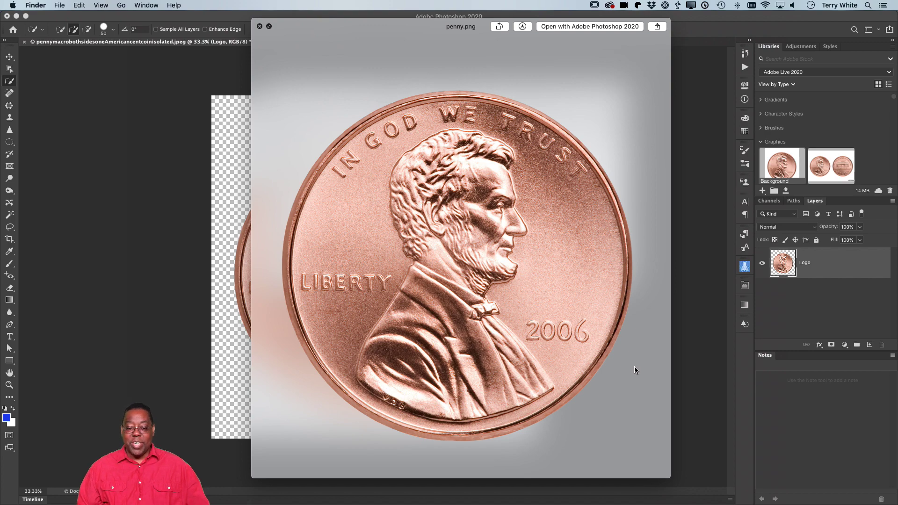
Step: Close the penny.png preview, look over the saved files on the Desktop in Finder, and return to Photoshop
key(space)
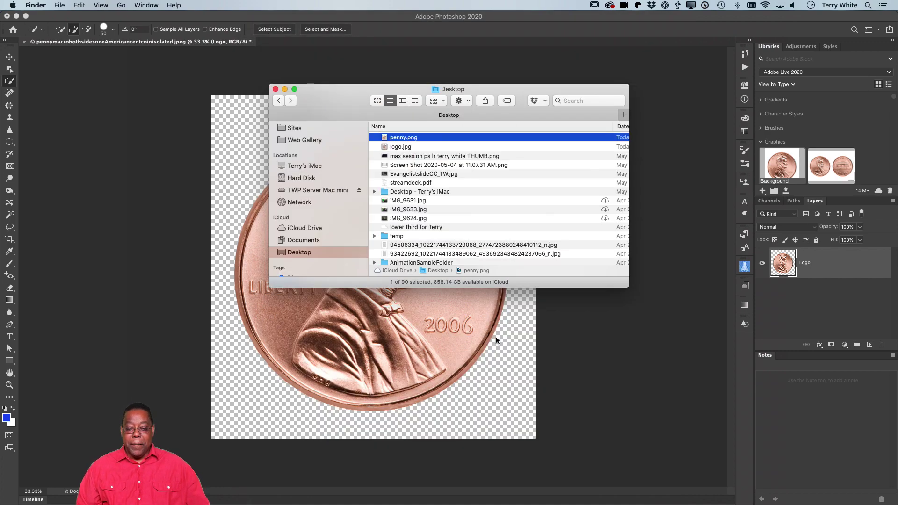
click(483, 320)
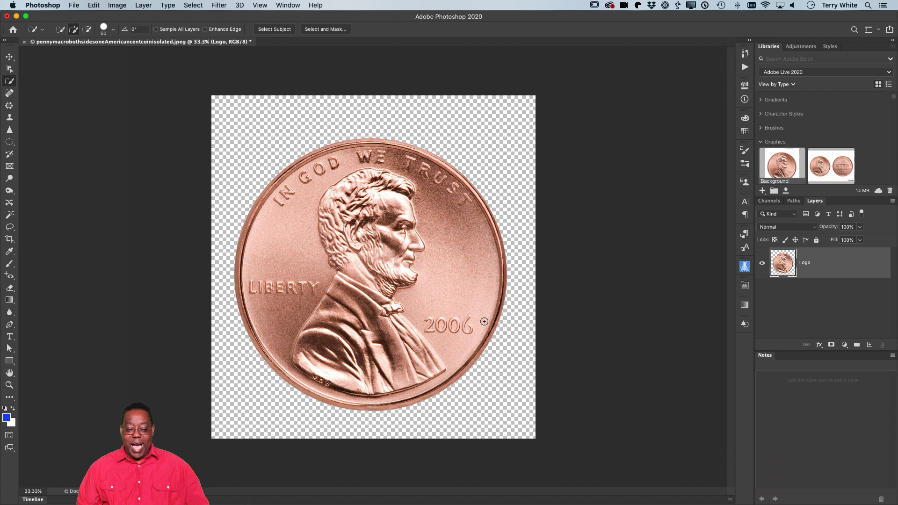
key(super+Tab)
key(super+Tab)
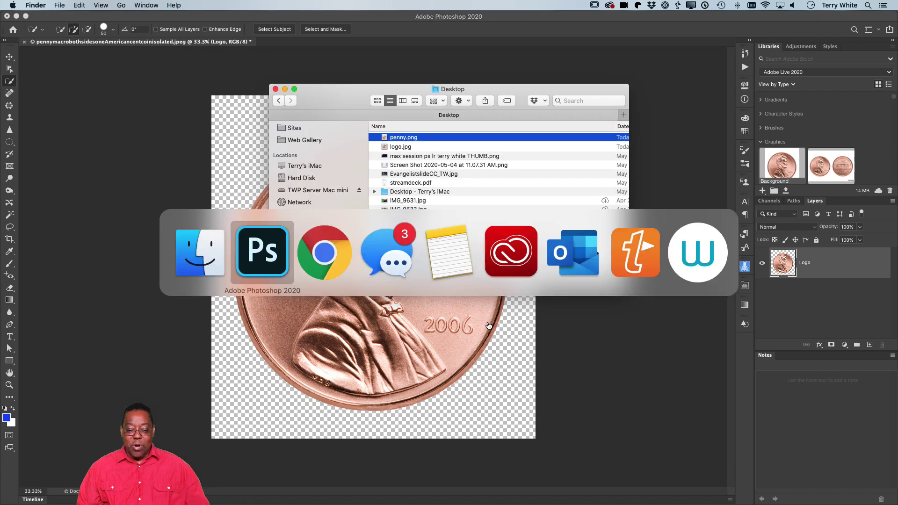
key(super+Tab)
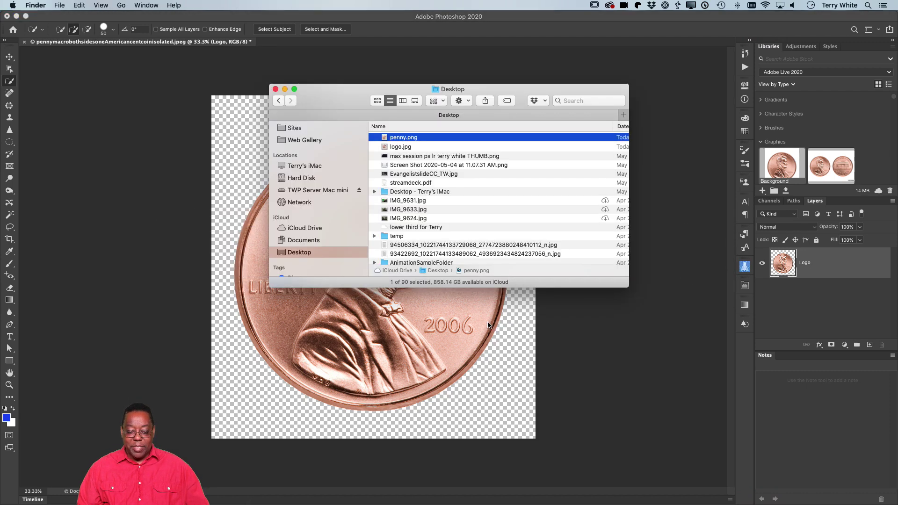
click(463, 326)
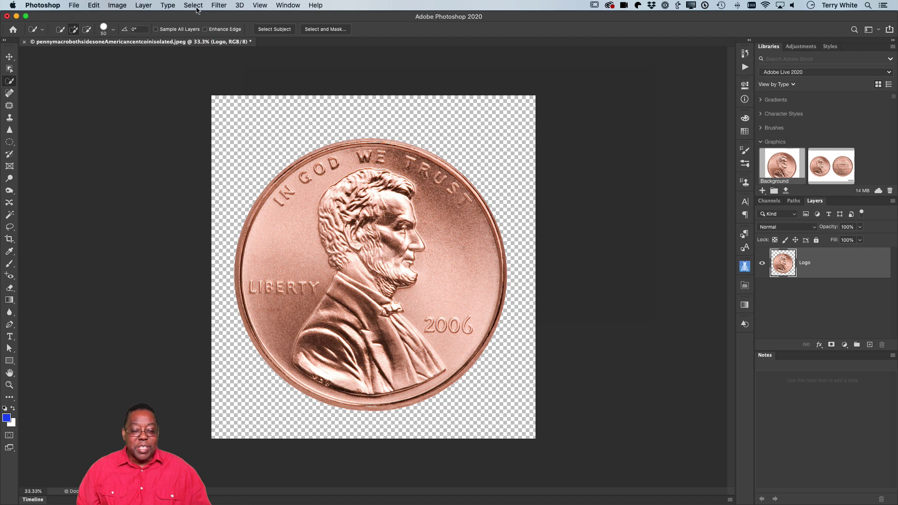
Step: Check the penny document's pixel dimensions and resolution in Image Size, and leave without changing them
click(120, 4)
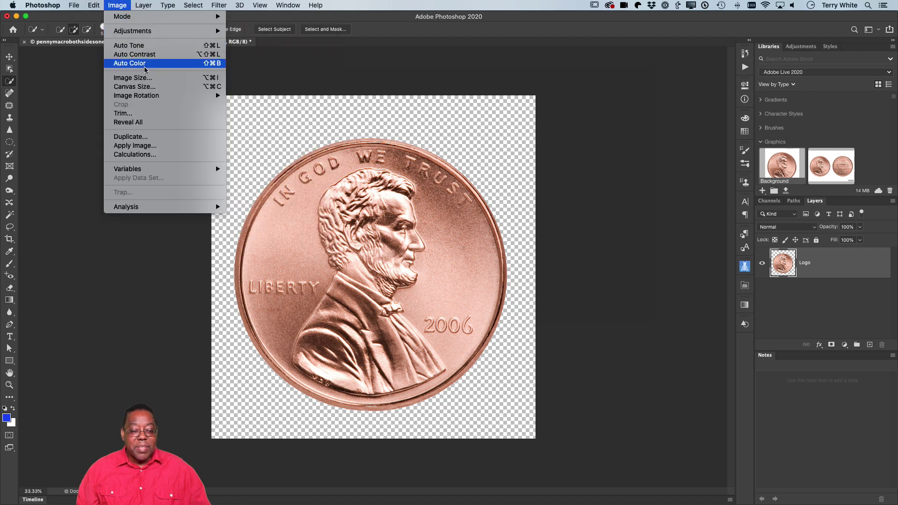
click(153, 77)
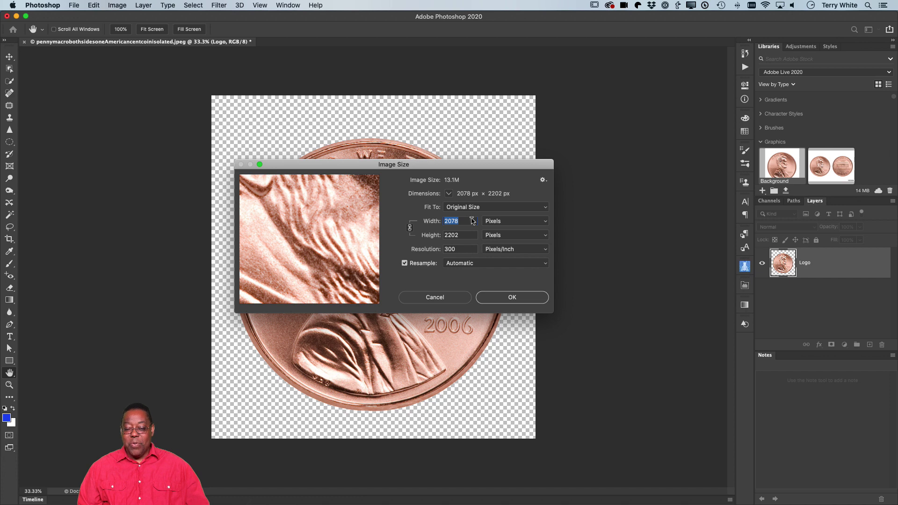
click(450, 301)
key(w)
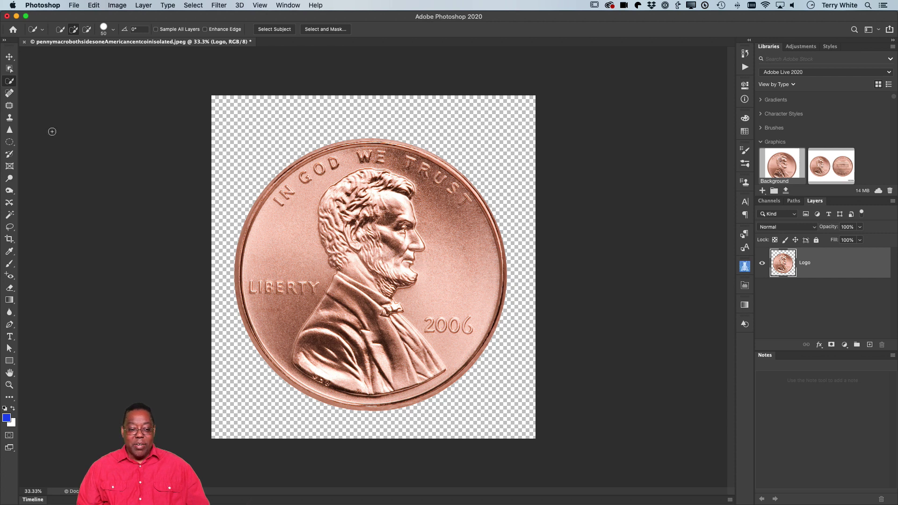
Step: Review the Export As options for a transparent PNG, including the image width setting, and leave without exporting
click(75, 5)
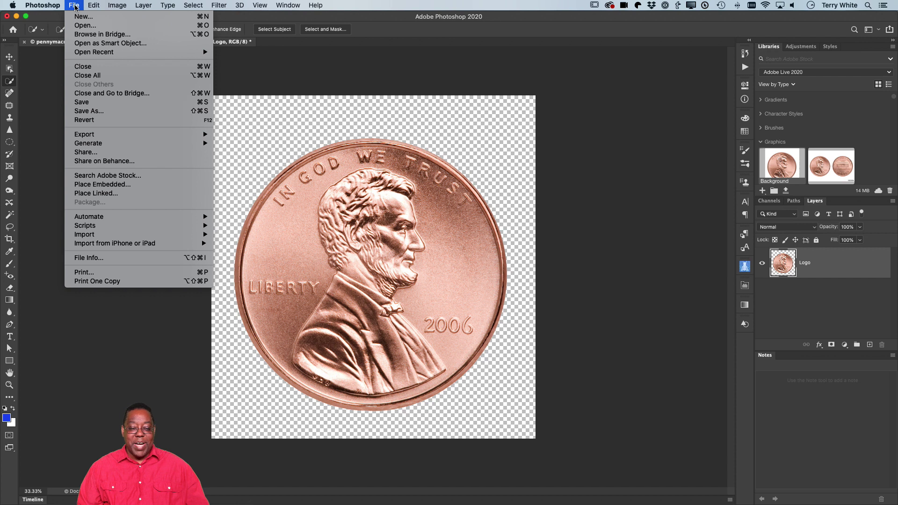
mouse_move(90, 136)
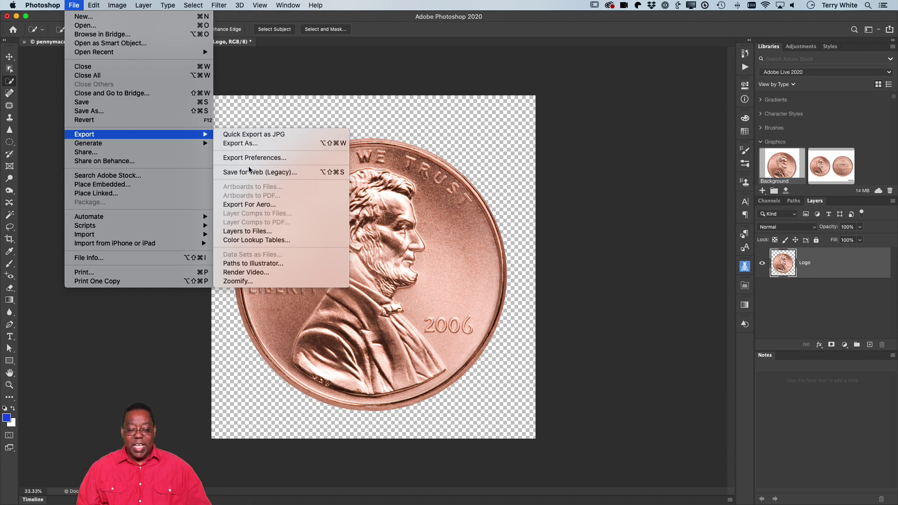
click(251, 143)
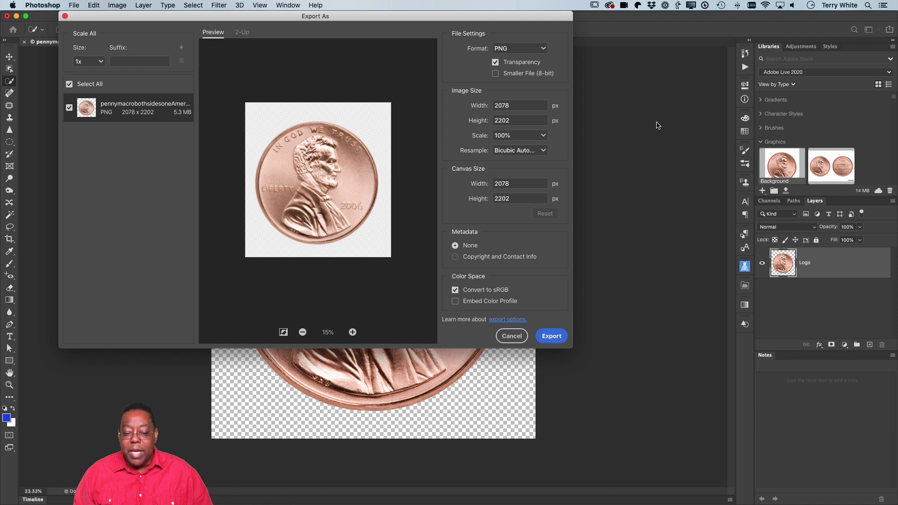
double_click(512, 105)
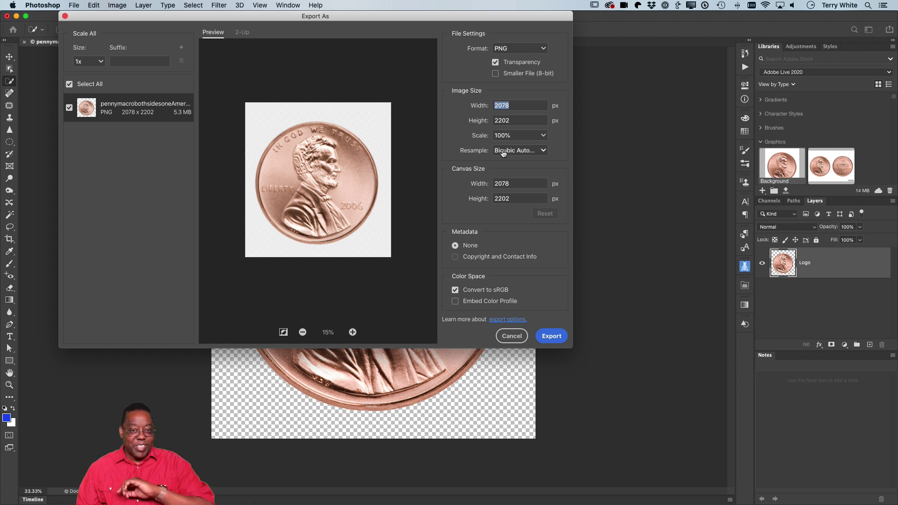
click(517, 337)
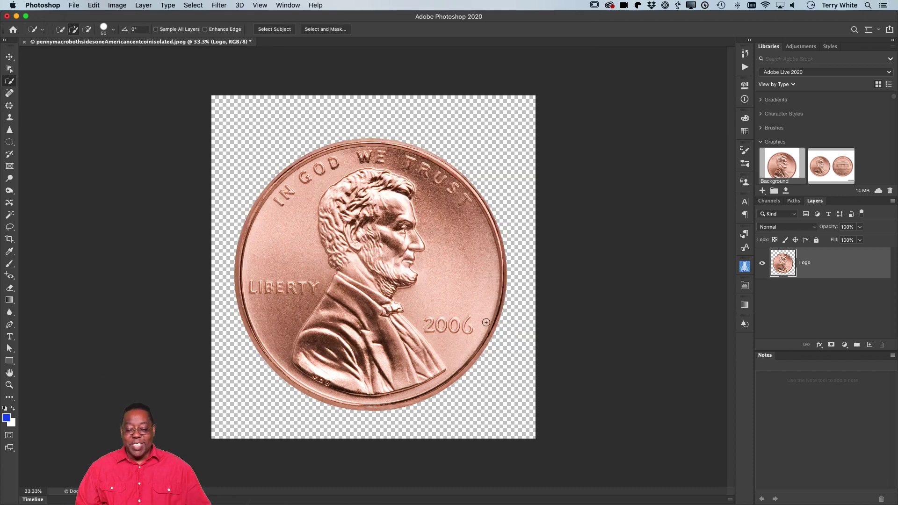
Step: Set up a Save for Web (Legacy) export of the penny with the PNG-24 preset, and enlarge the dialog for a bigger preview
click(70, 5)
mouse_move(119, 134)
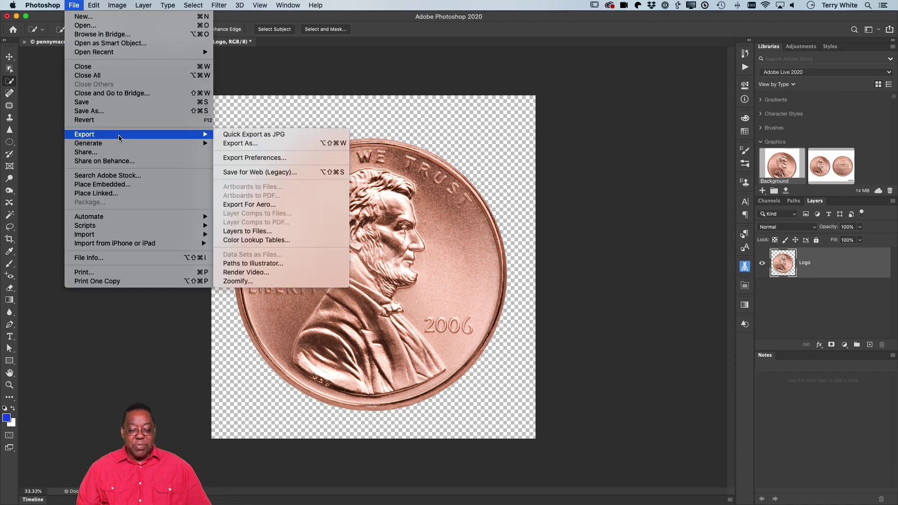
click(243, 172)
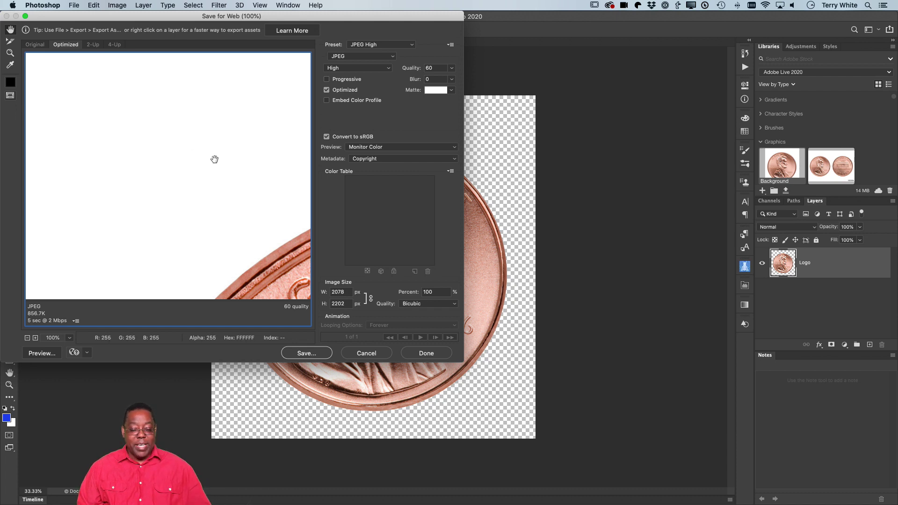
click(382, 47)
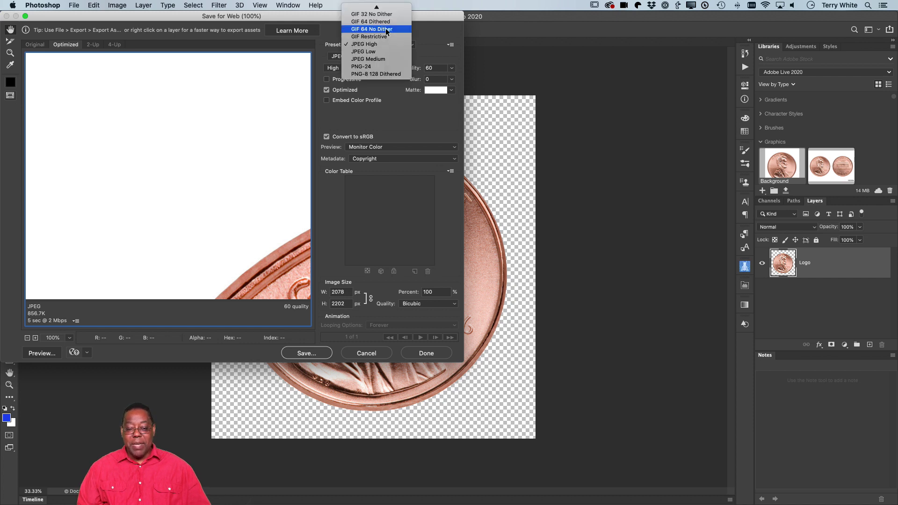
scroll(386, 19, up, 3)
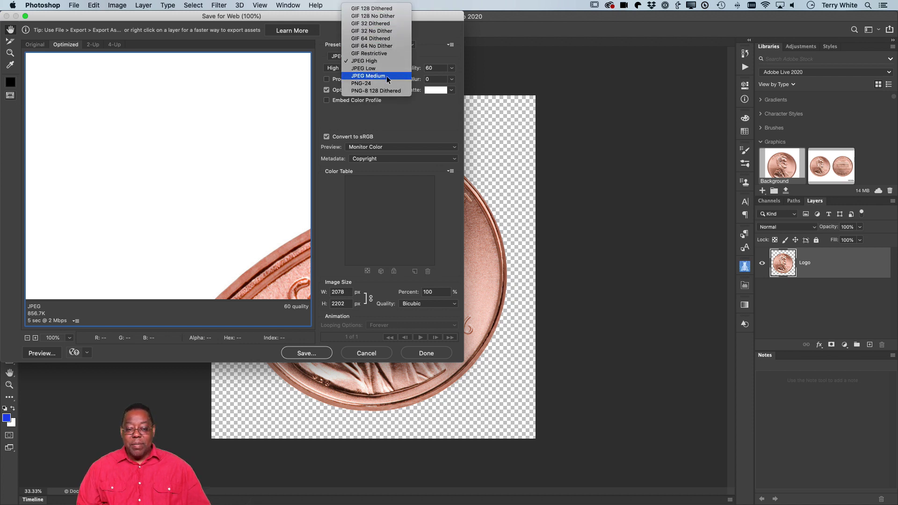
click(391, 91)
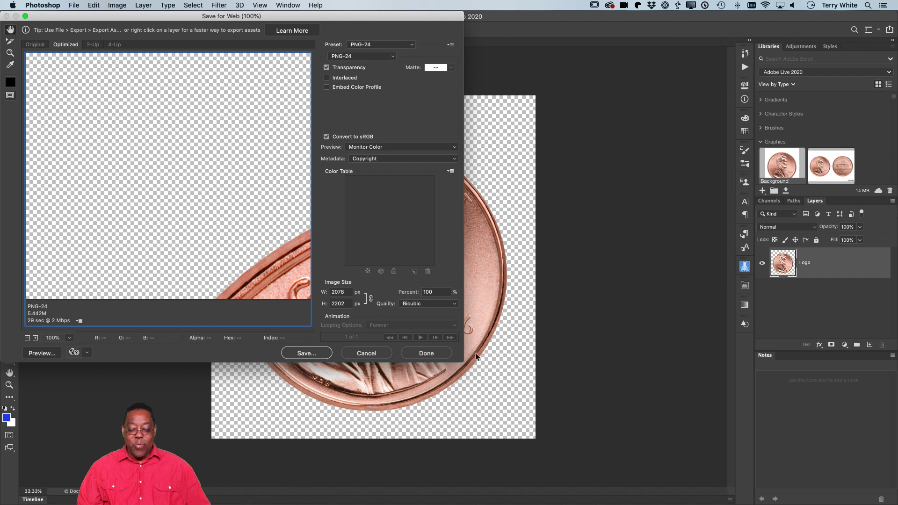
drag(464, 362, 658, 459)
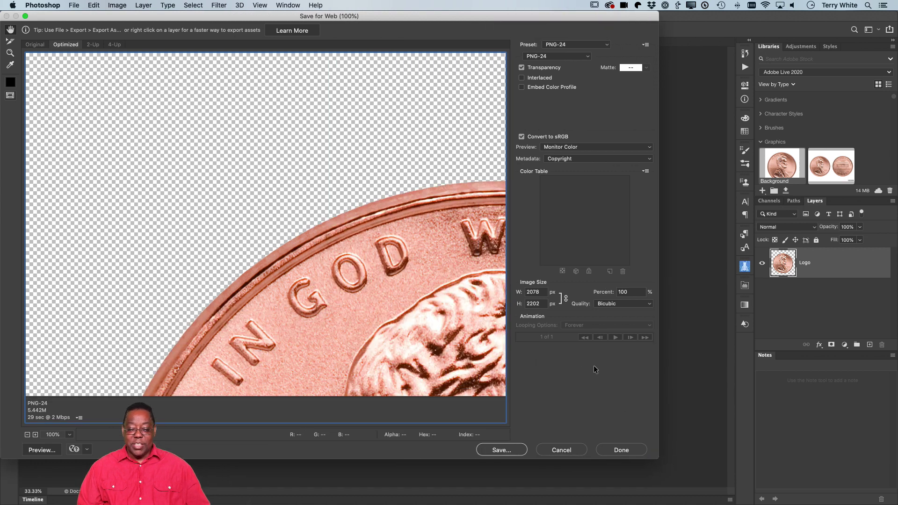
Step: Set the exported image's width to 500 px with the proportions linked
double_click(530, 292)
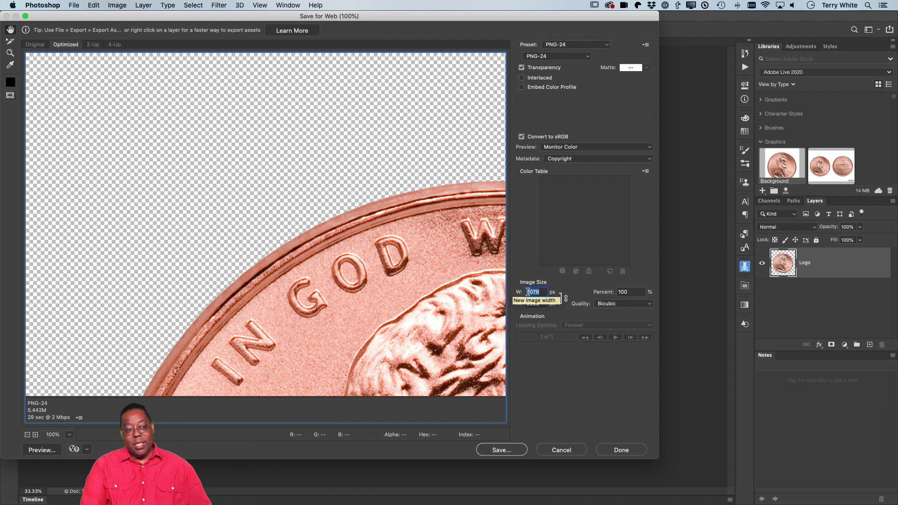
text(500)
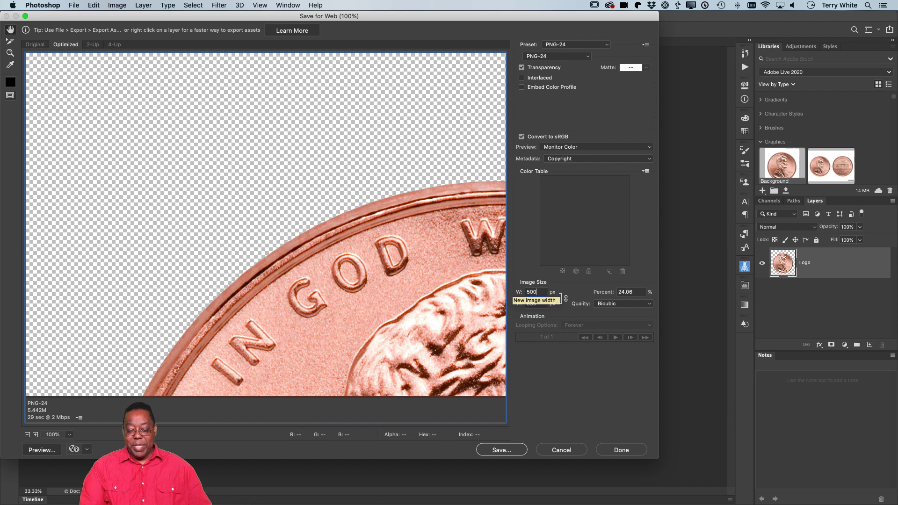
key(Tab)
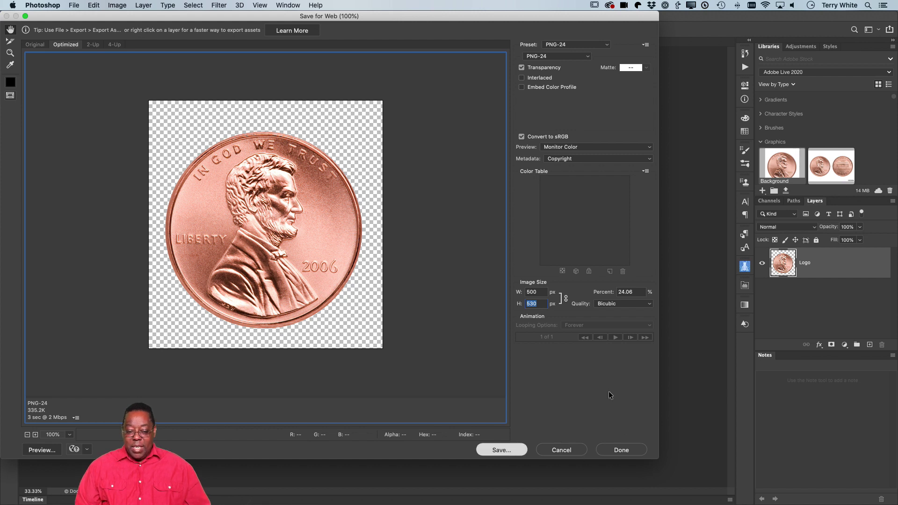
Step: Save the optimized image to the iCloud Desktop folder as PennySFW.png
key(Return)
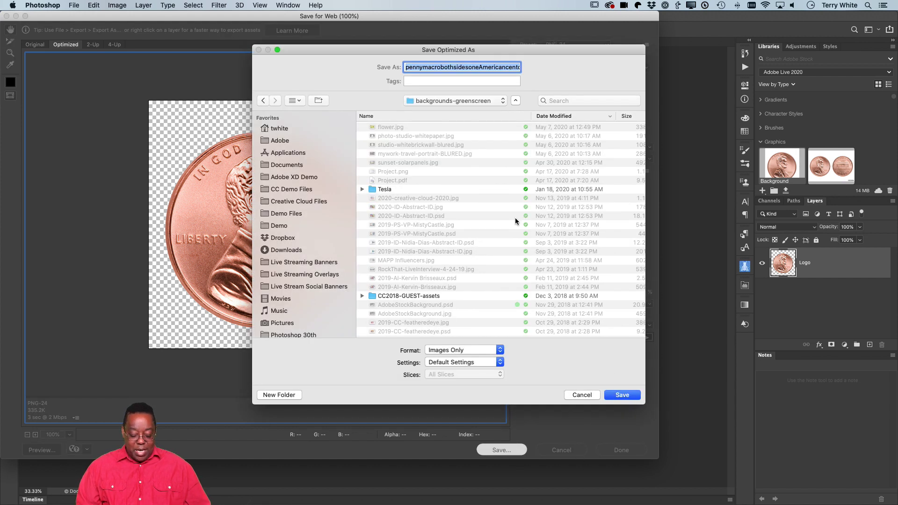
text(PennySFW)
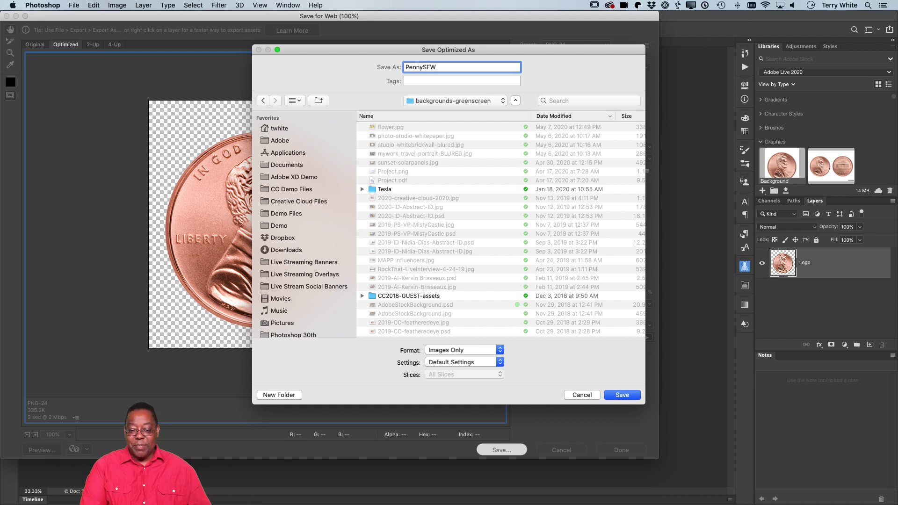
text(.png)
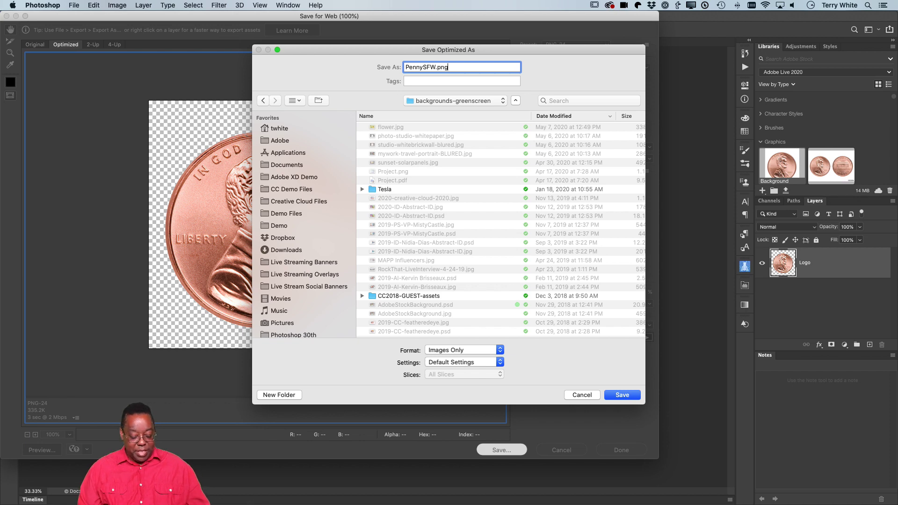
key(super+d)
click(636, 398)
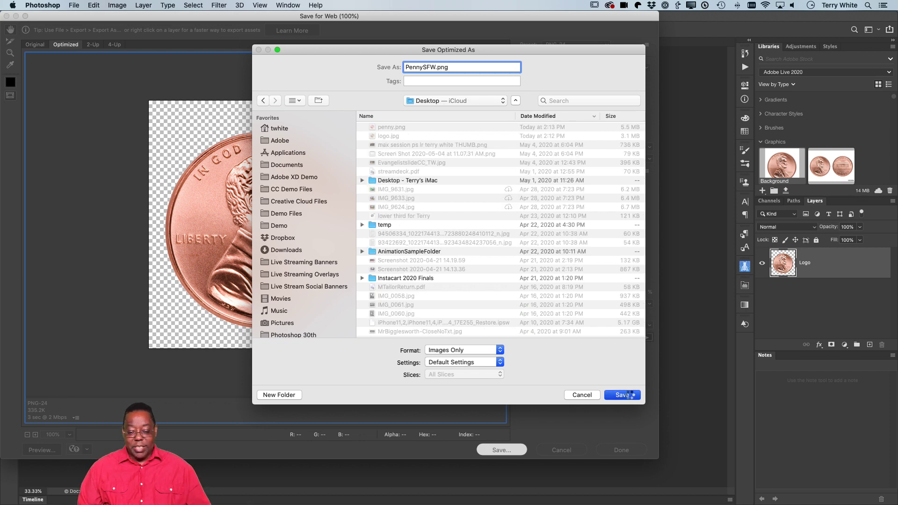
Step: Switch to Finder, widen the Desktop window to compare the file sizes of PennySFW.png, penny.png and logo.jpg, and return to Photoshop
click(33, 496)
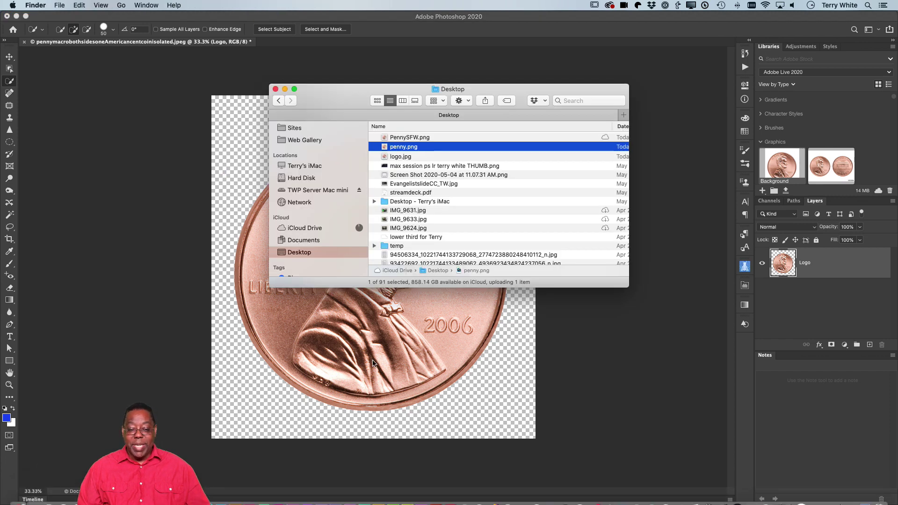
drag(628, 287, 783, 282)
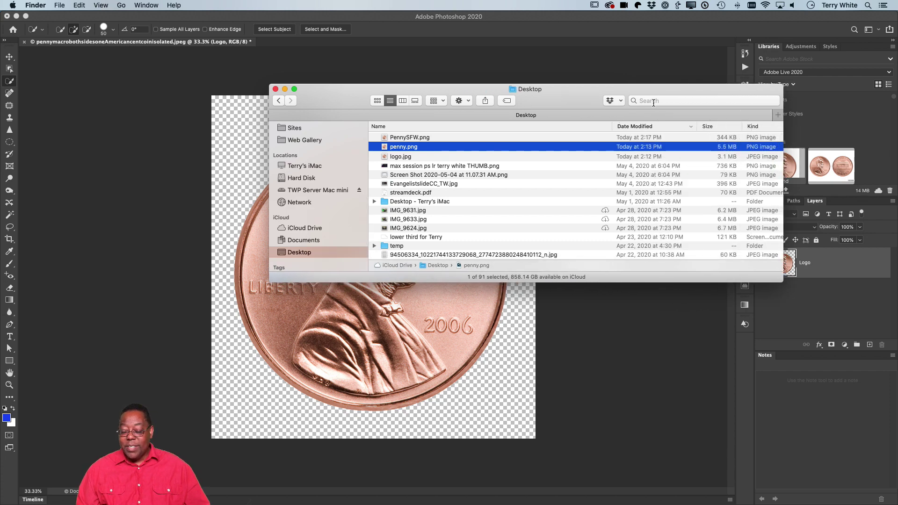
drag(652, 90, 444, 83)
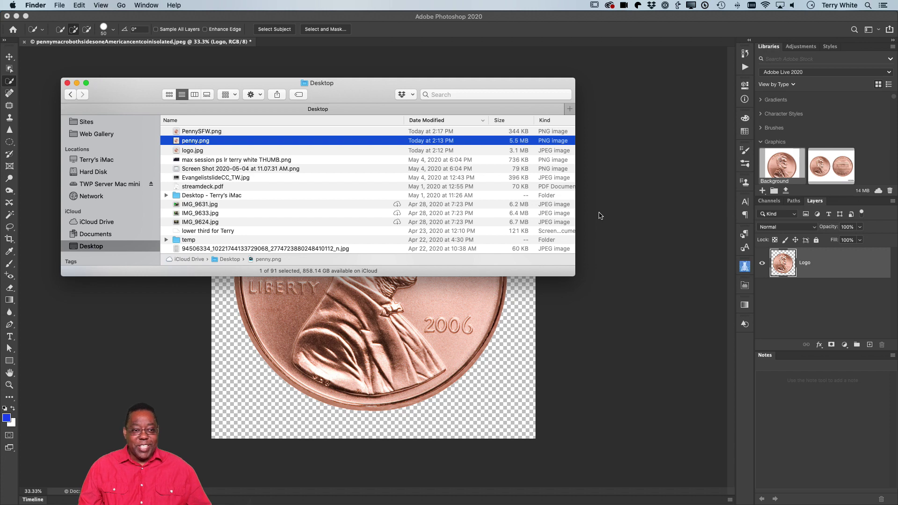
click(604, 277)
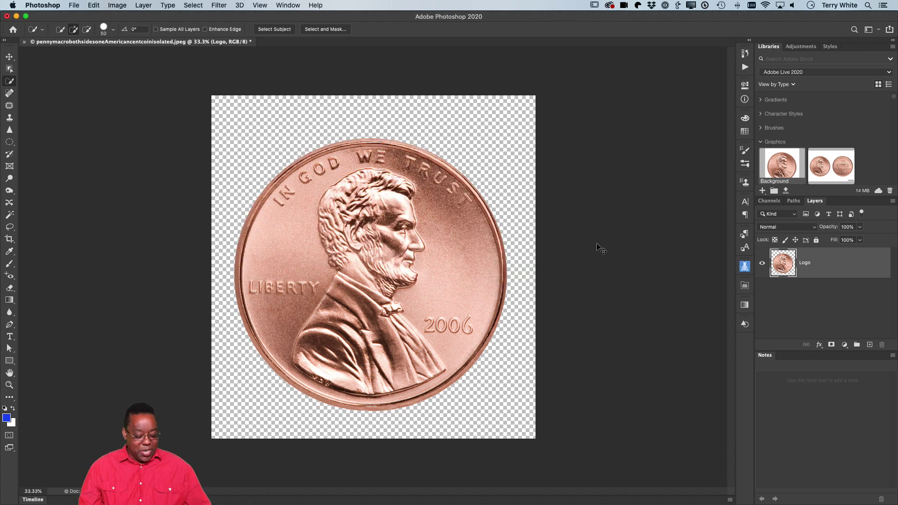
Step: Switch to Chrome to view the Twitter question about making a transparent background, and return to Photoshop
key(super+Tab)
key(super+Tab)
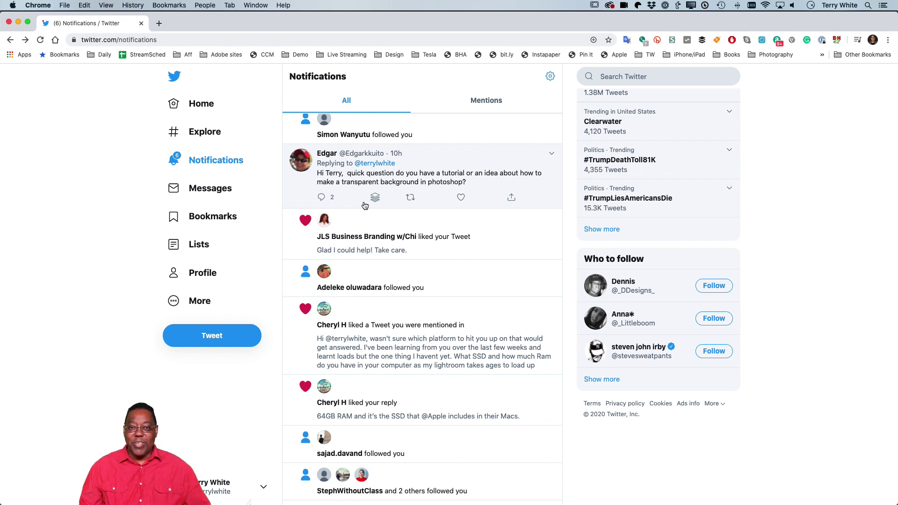
key(super+Tab)
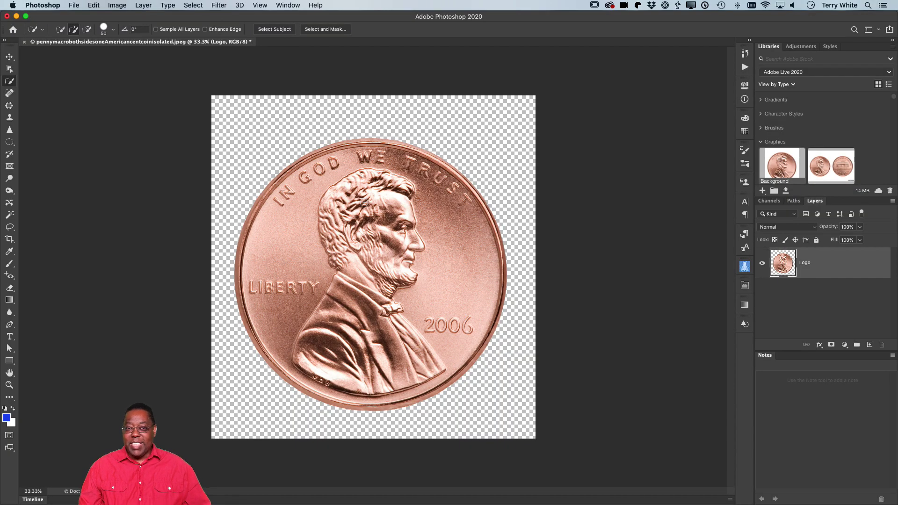